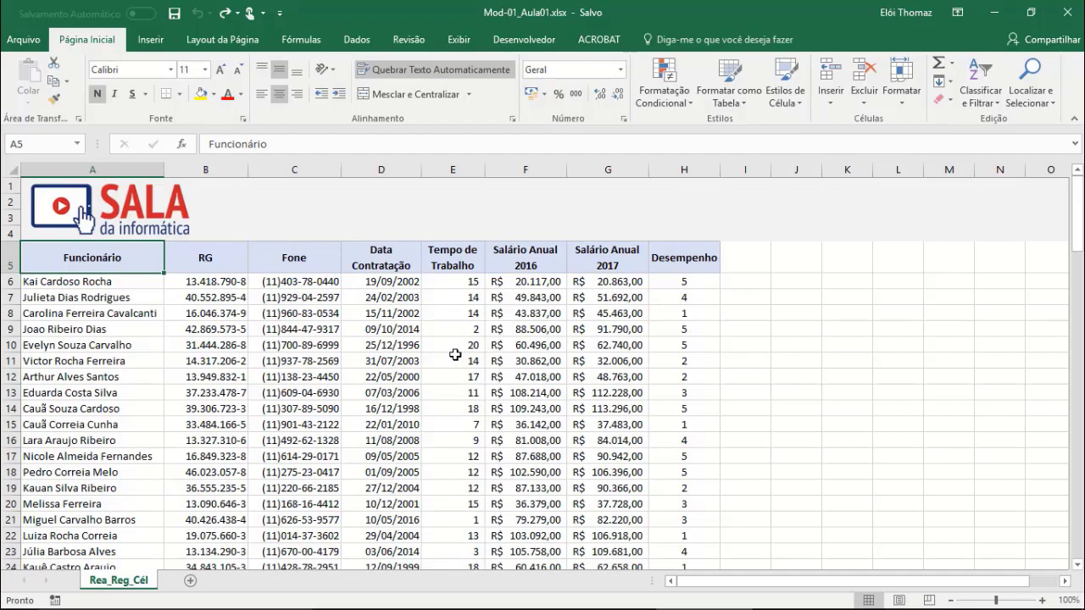
Look through the employee table from the header row down to its last record and back.
scroll(456, 354, "down", 2)
scroll(456, 356, "down", 4)
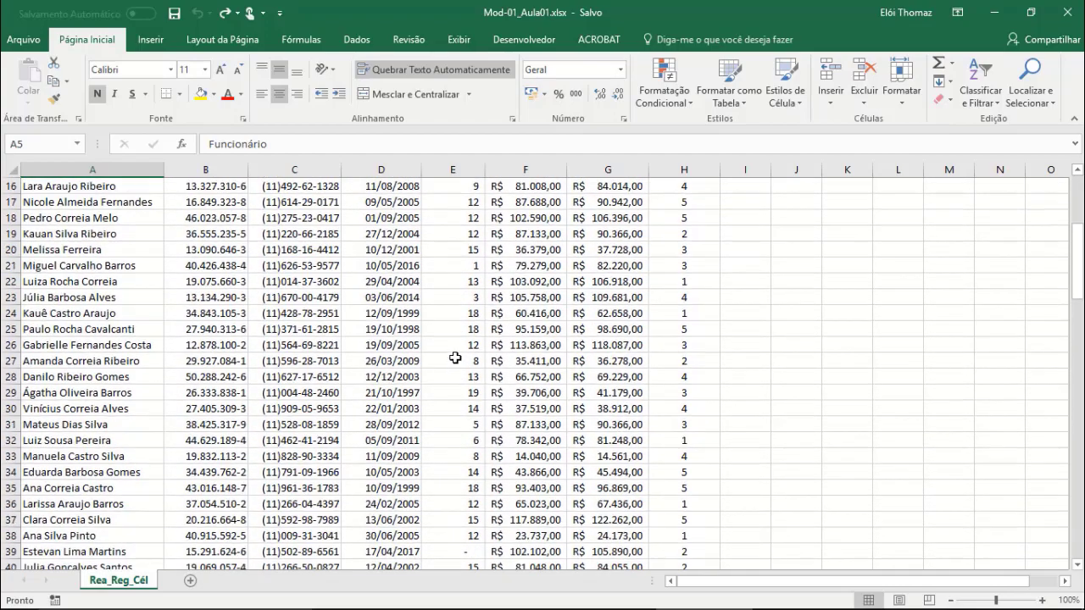
scroll(455, 358, "up", 3)
scroll(456, 358, "up", 3)
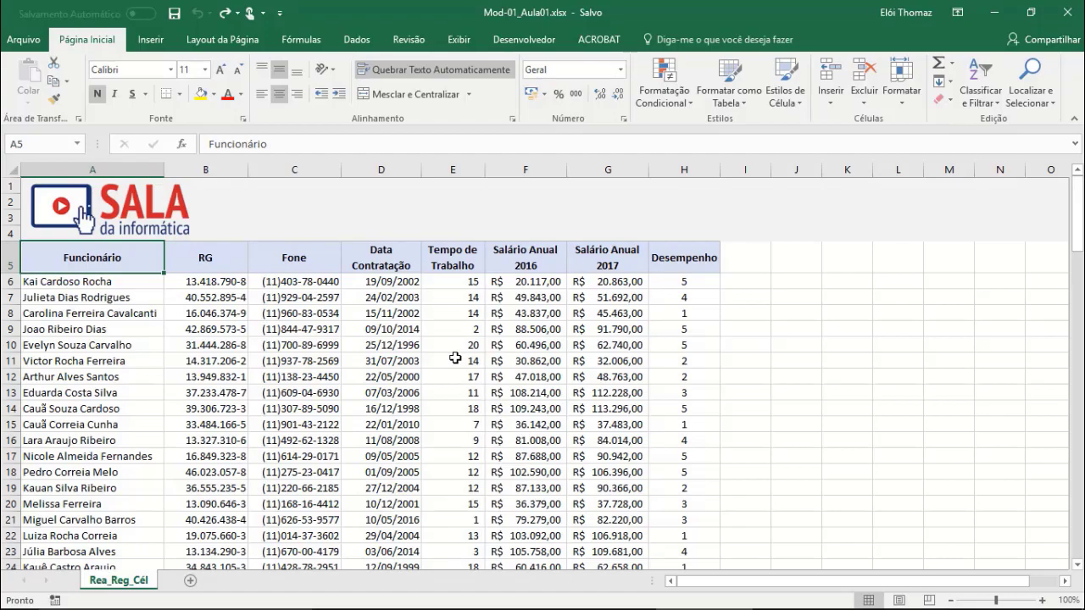
scroll(455, 358, "down", 8)
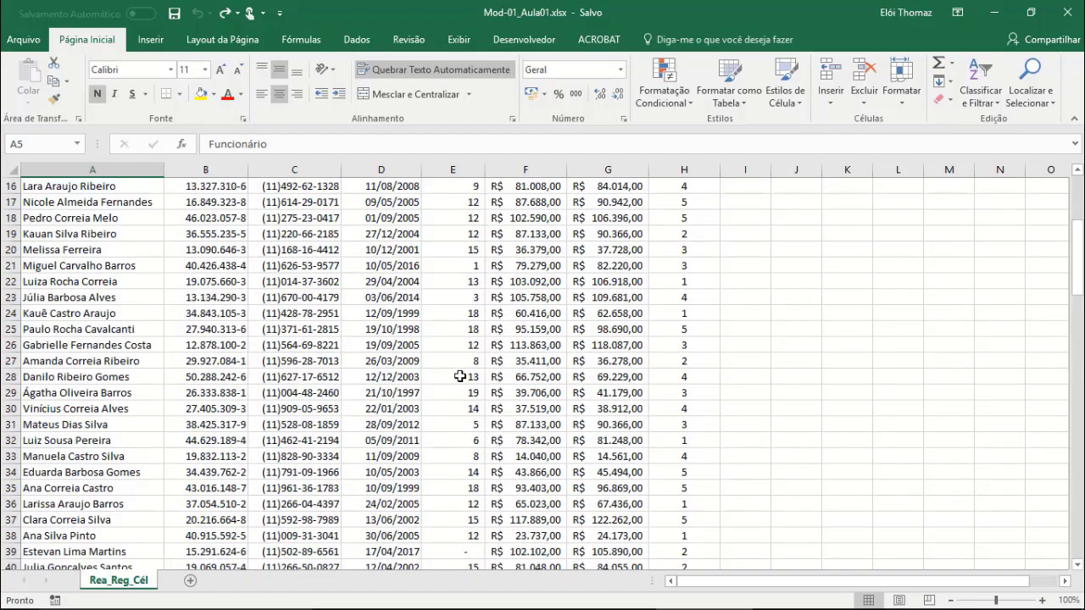
scroll(460, 389, "down", 12)
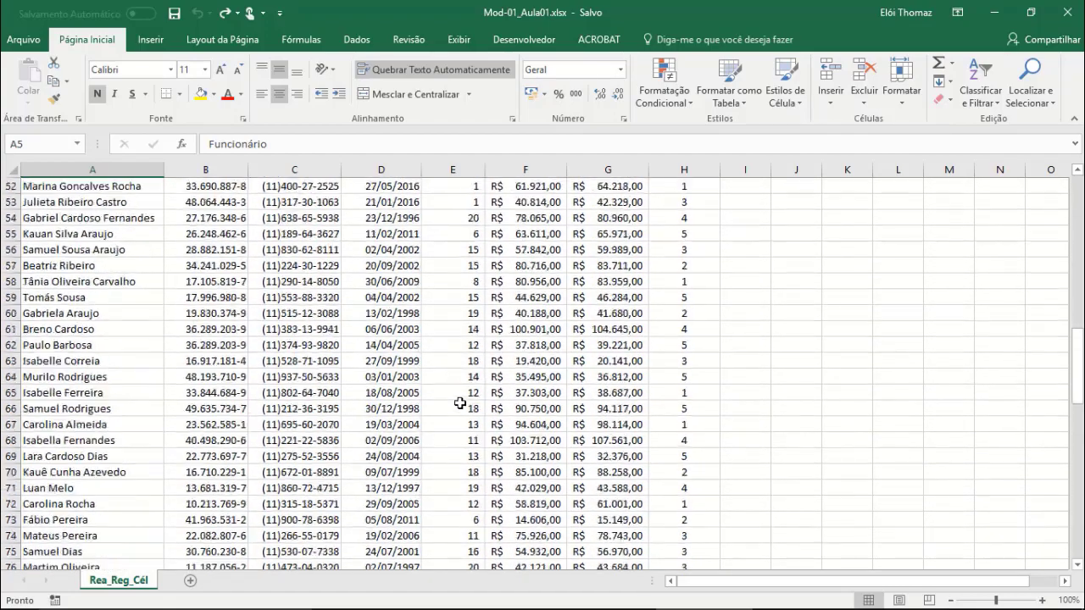
scroll(459, 406, "down", 10)
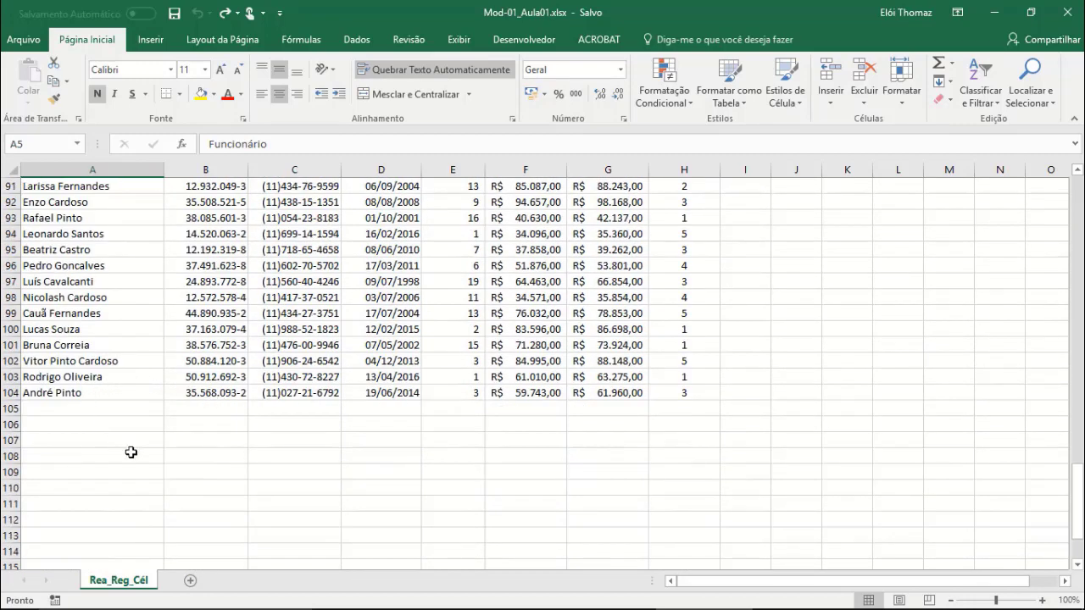
scroll(475, 421, "up", 10)
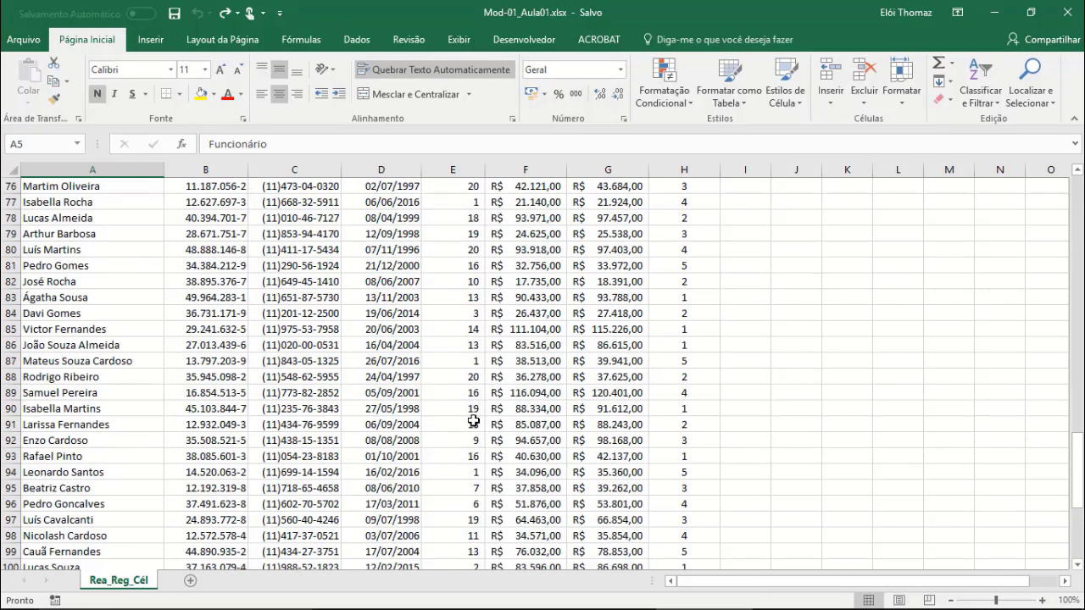
scroll(473, 421, "up", 16)
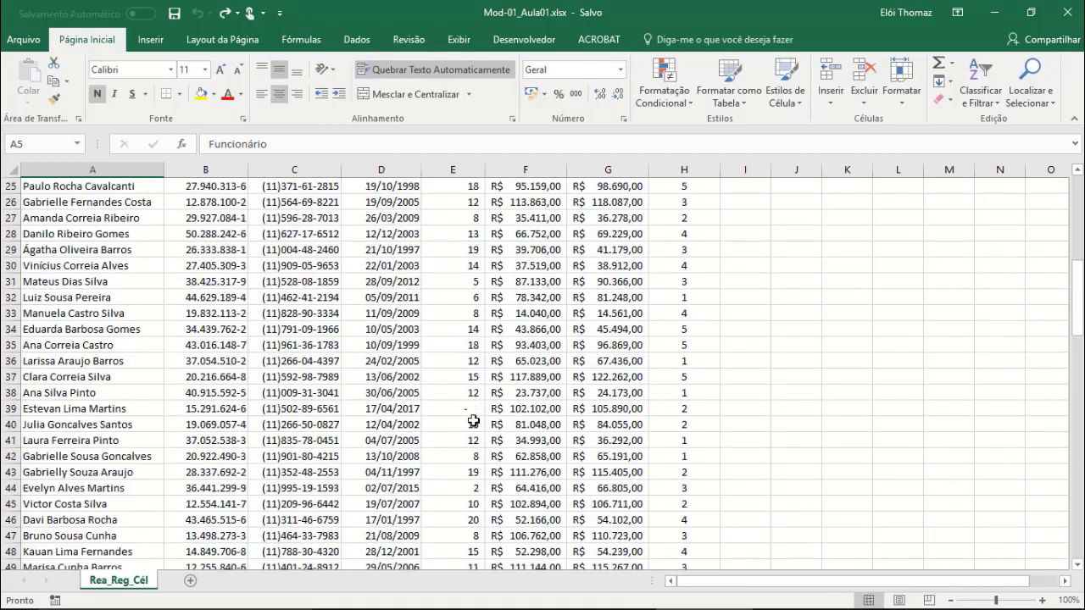
scroll(473, 421, "up", 4)
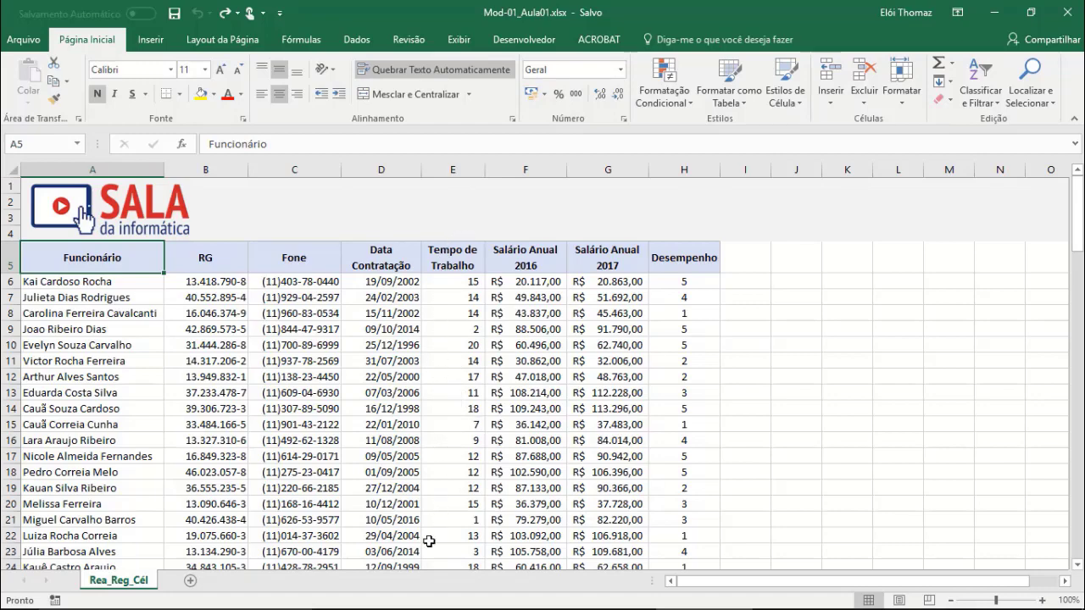
scroll(432, 551, "down", 1)
scroll(432, 551, "down", 1)
scroll(434, 539, "up", 2)
Start an "É Maior do que" conditional formatting rule for the whole Tempo de Trabalho column.
left_click(456, 168)
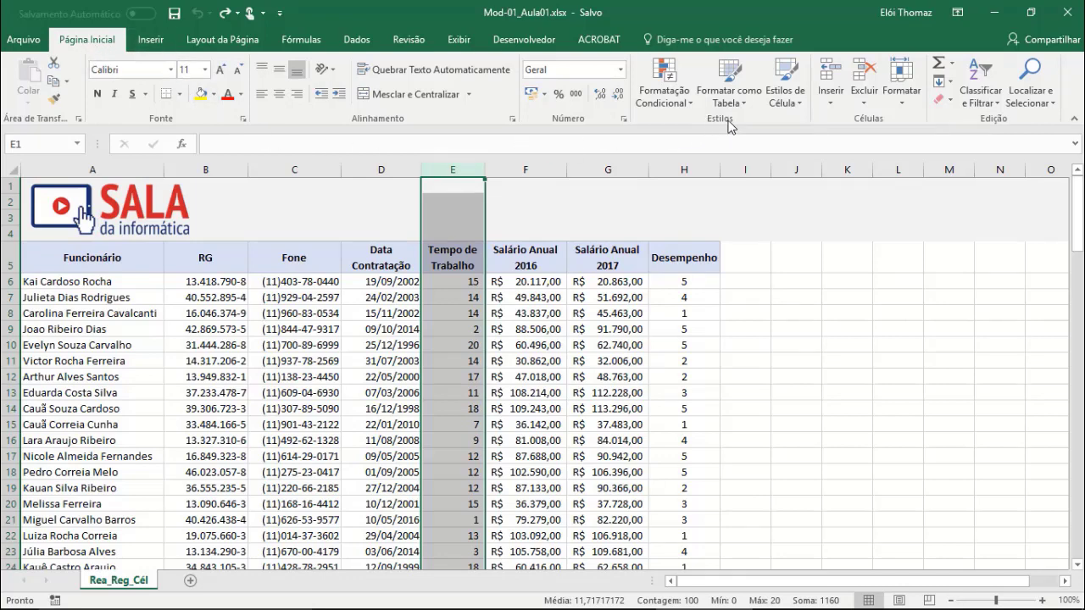
left_click(684, 99)
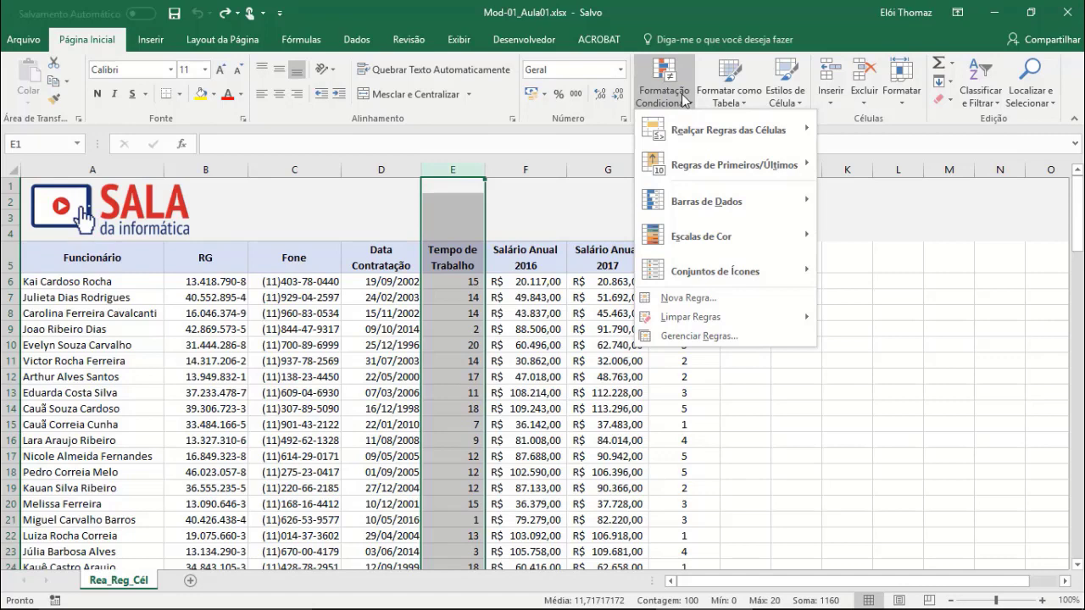
mouse_move(693, 131)
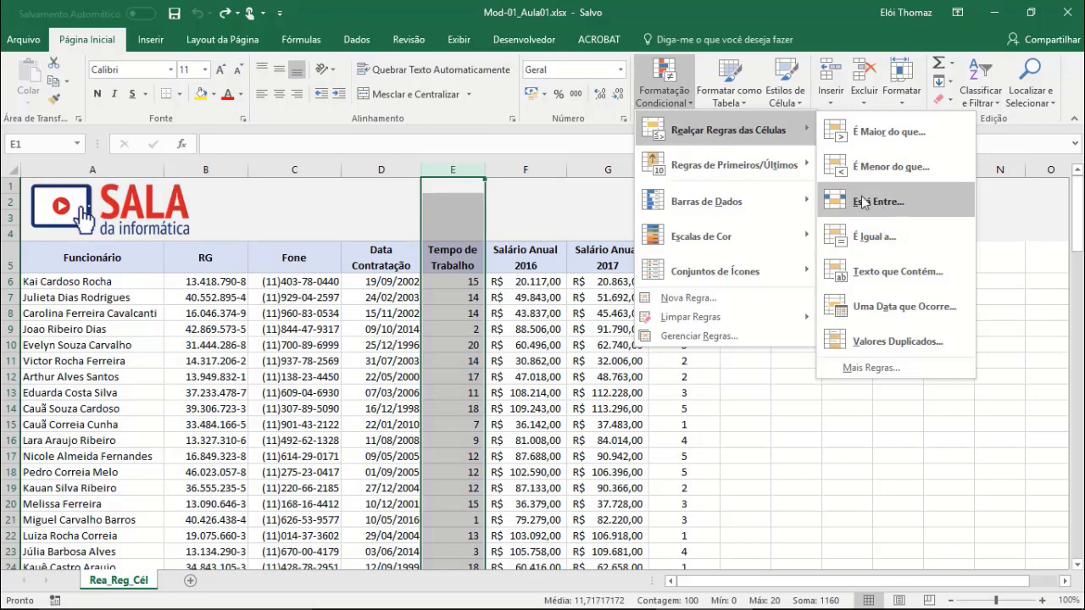
mouse_move(783, 172)
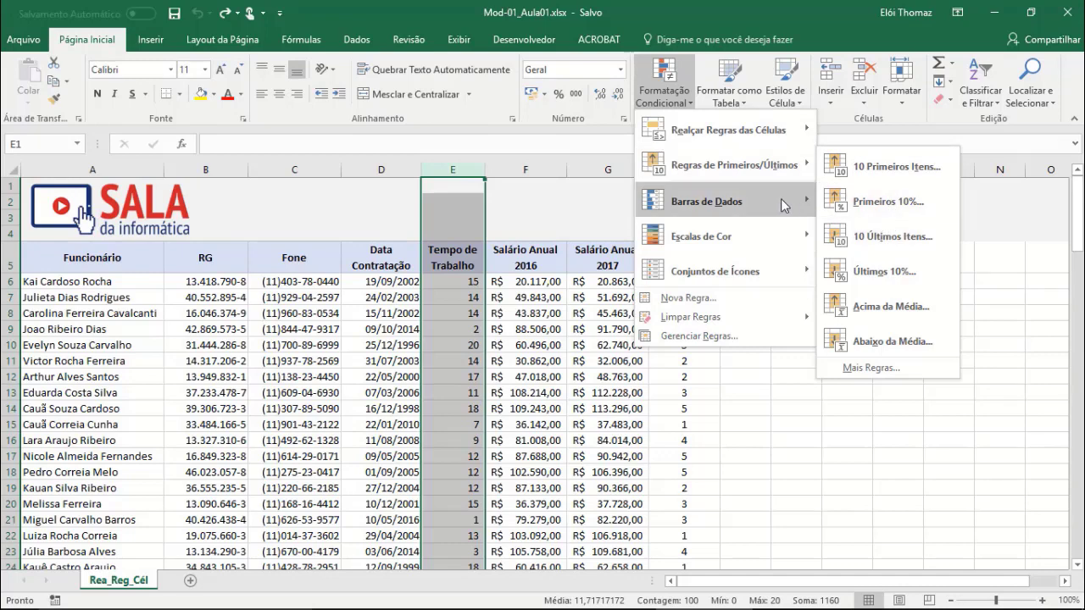
mouse_move(747, 212)
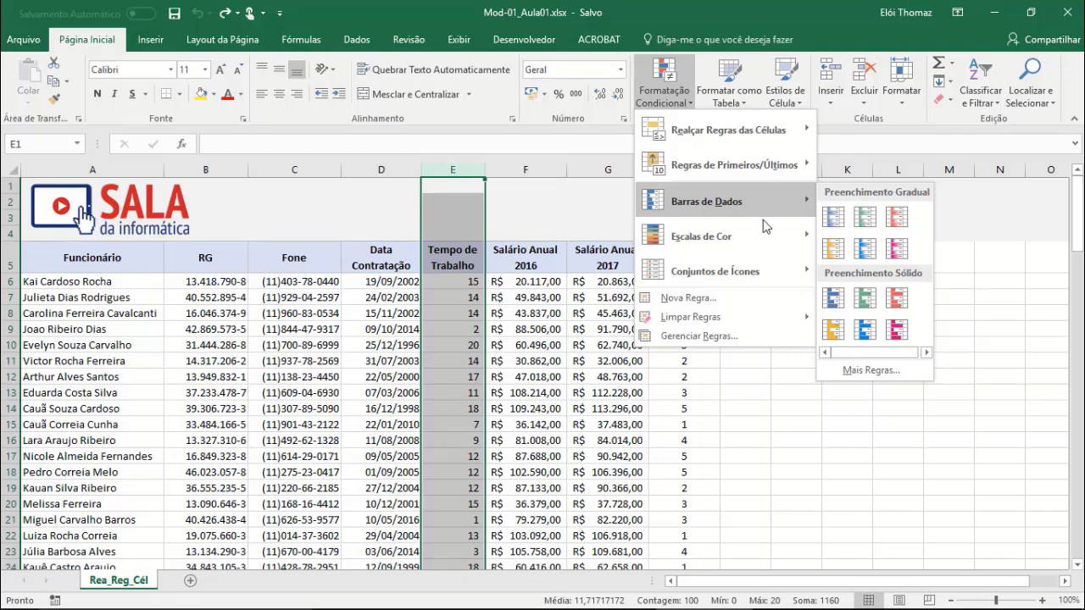
mouse_move(754, 239)
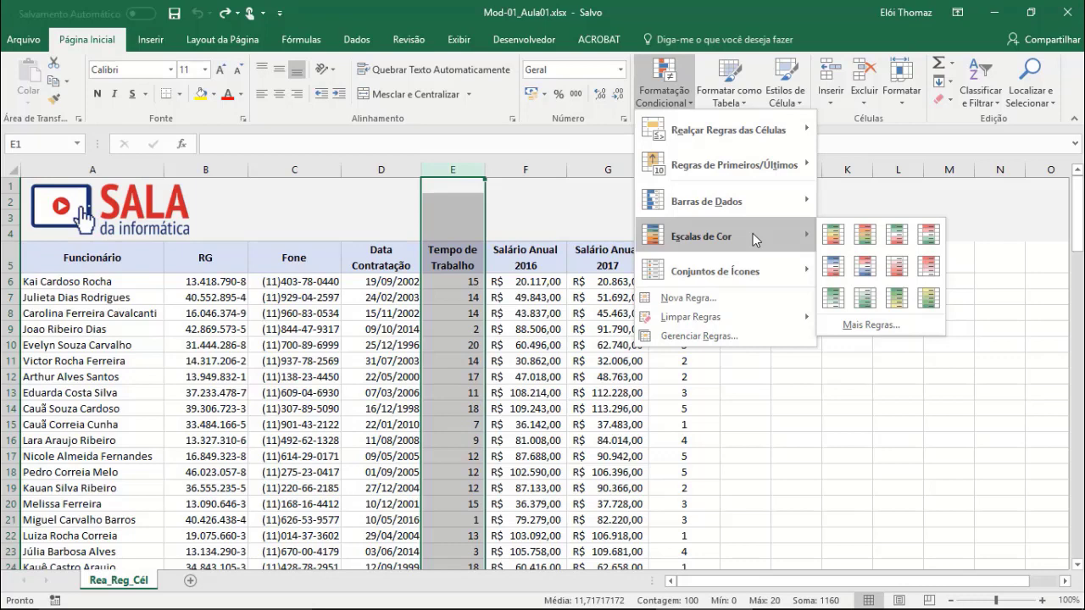
mouse_move(739, 276)
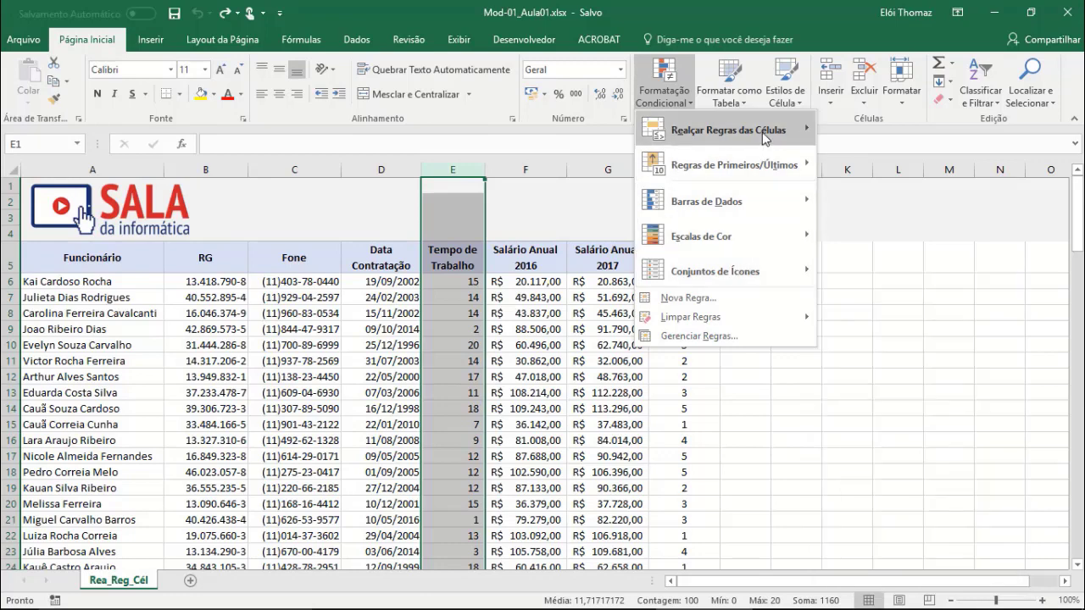
mouse_move(764, 136)
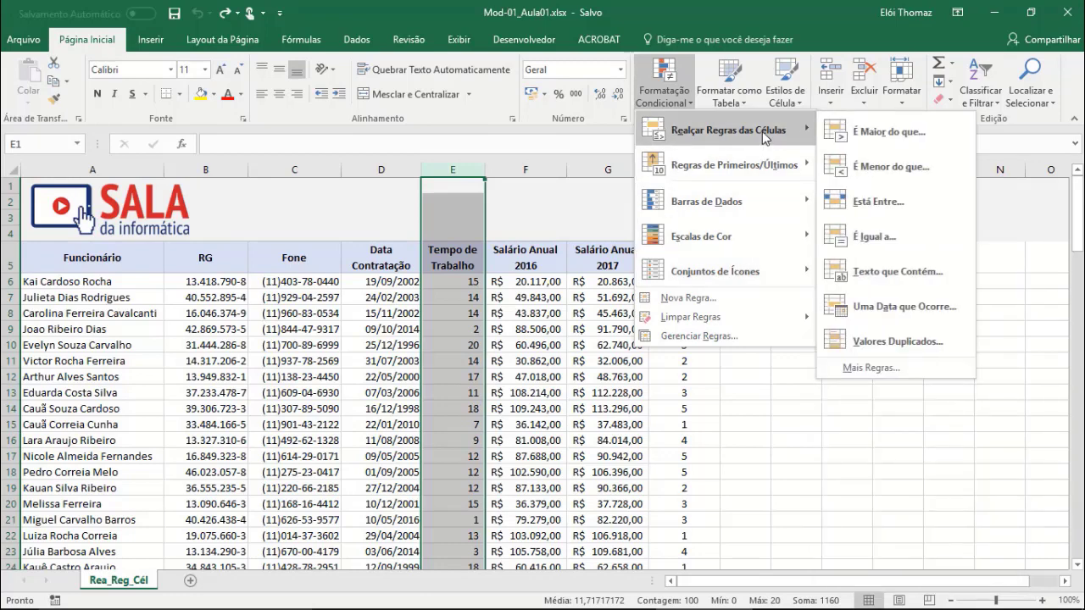
left_click(912, 132)
type("10")
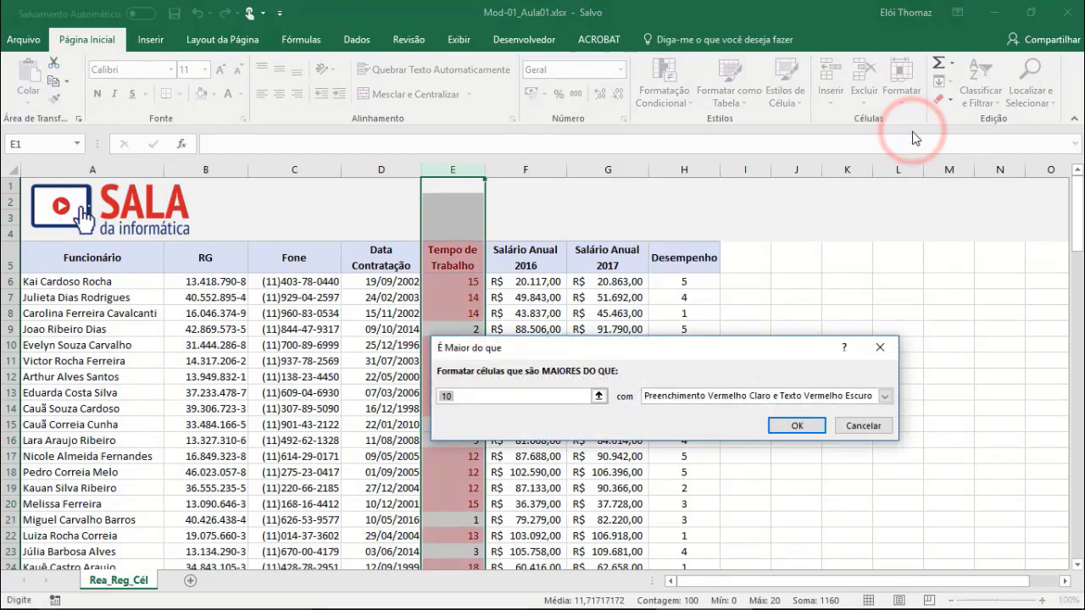
Set the threshold of the "É Maior do que" rule to 13.
left_click_drag(521, 355, 438, 347)
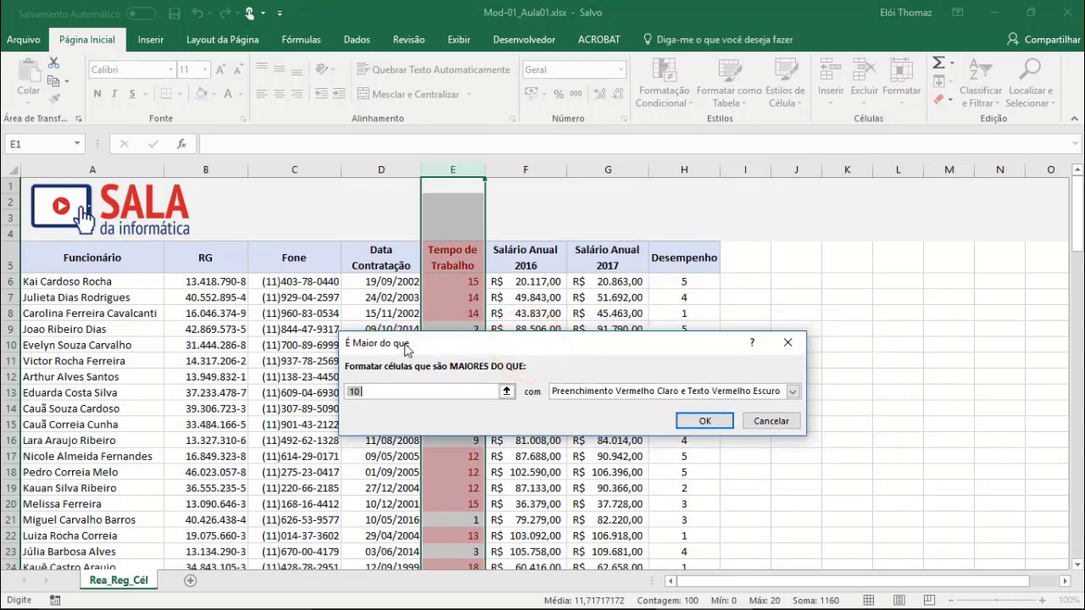
left_click(380, 387)
left_click_drag(460, 344, 656, 286)
scroll(458, 314, "down", 4)
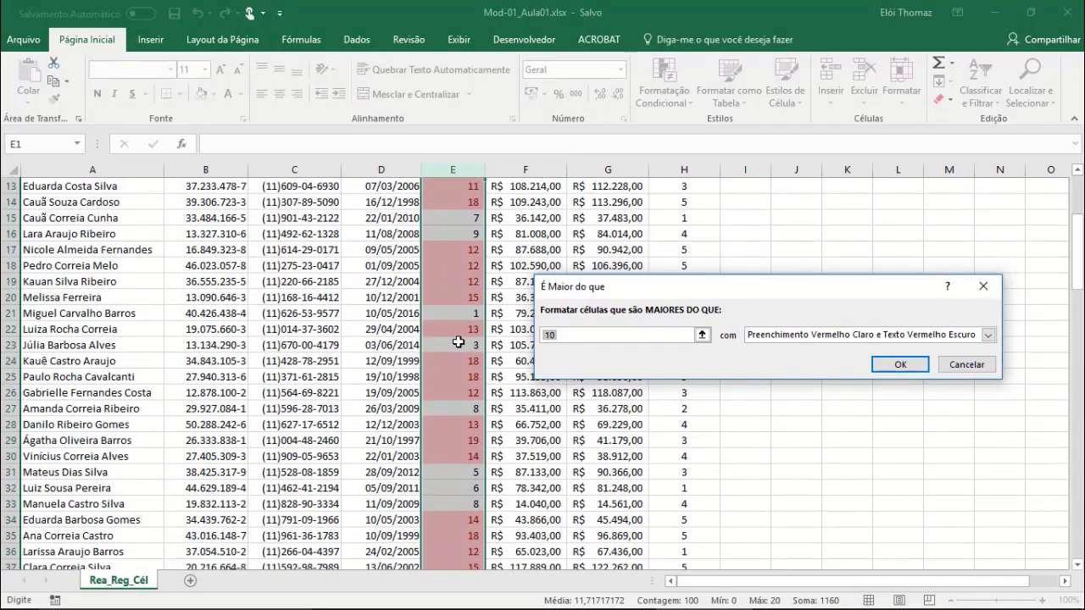
scroll(458, 342, "up", 2)
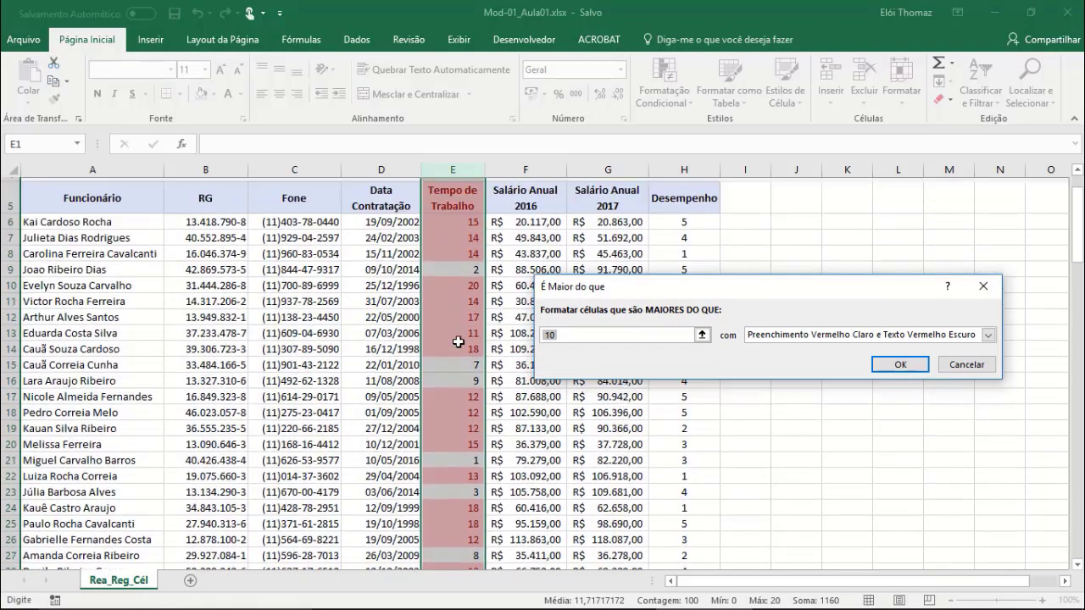
left_click(564, 335)
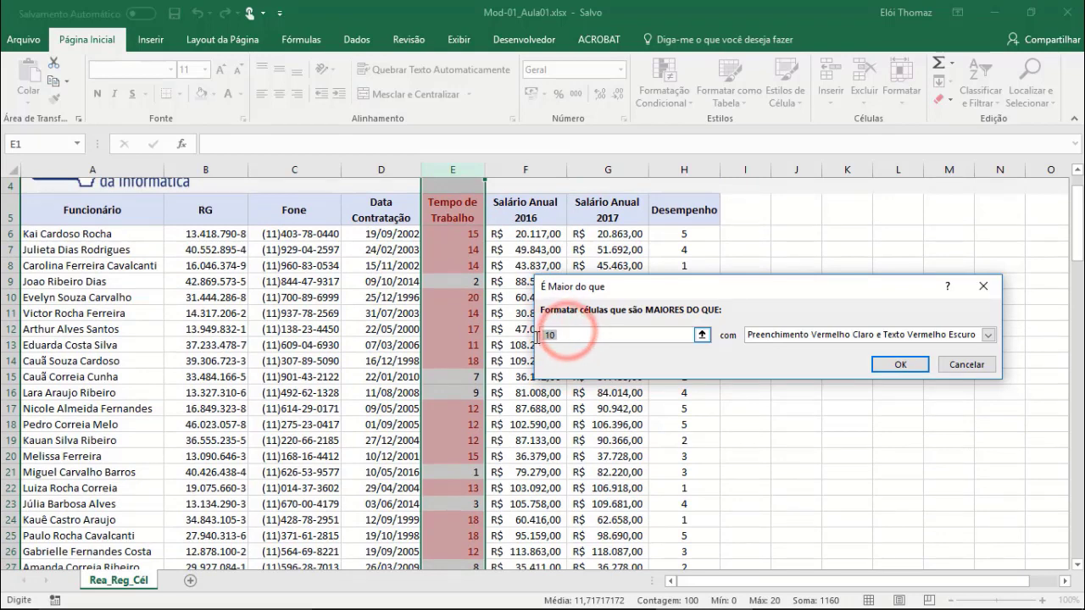
key("shift+Home")
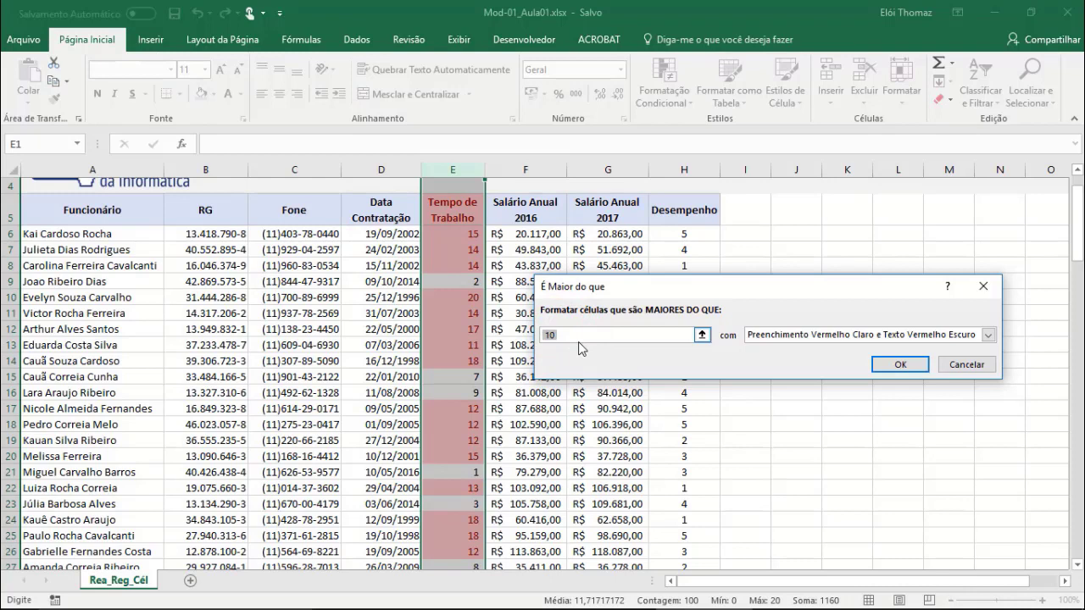
type("13")
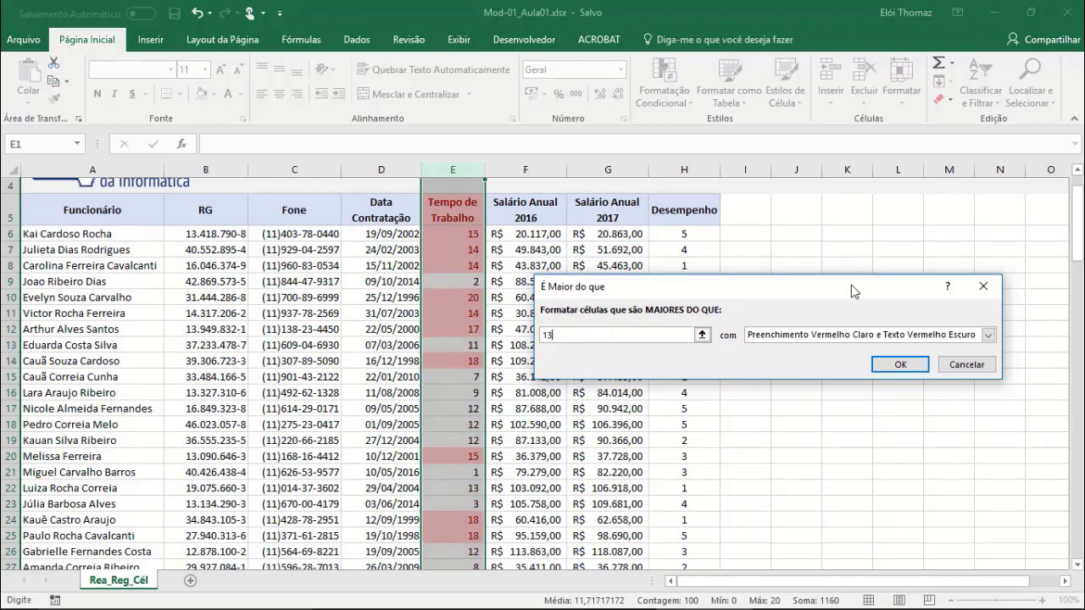
Choose Formato Personalizado for the rule and set its font colour to white.
left_click(988, 335)
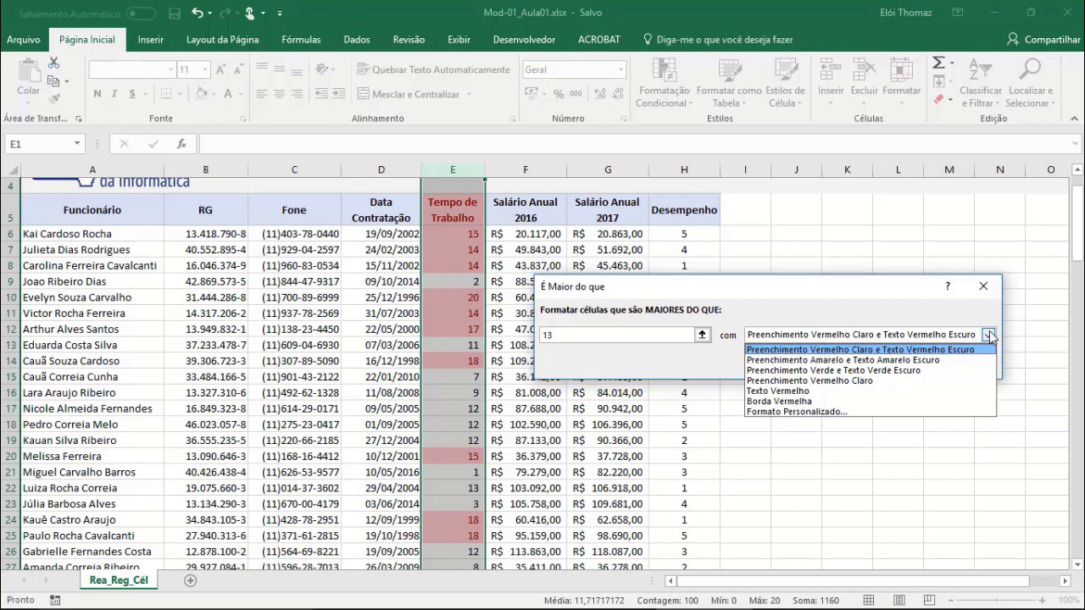
left_click(860, 413)
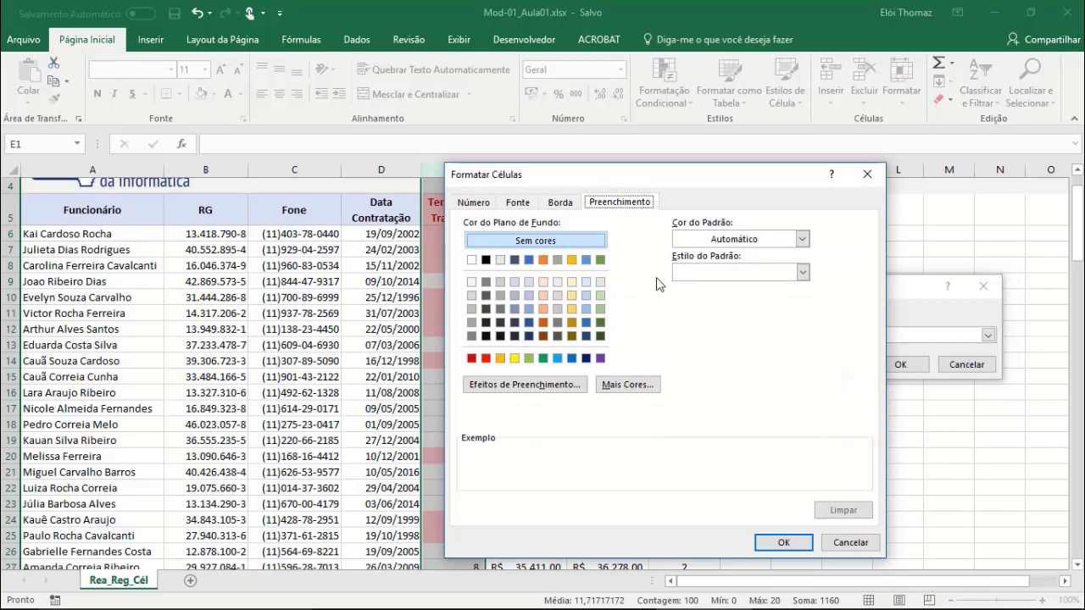
left_click(518, 202)
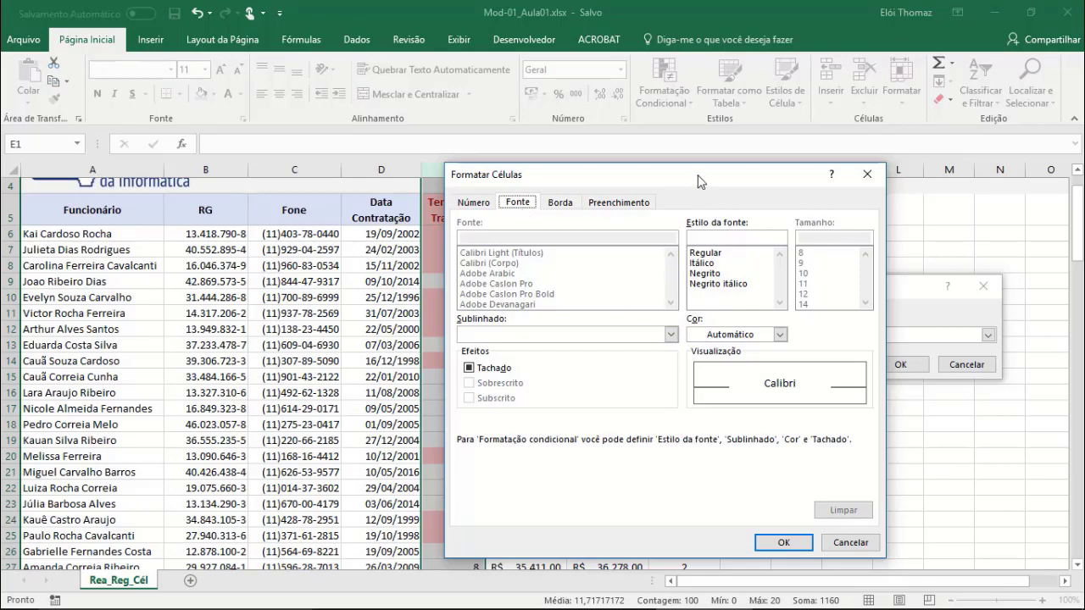
left_click_drag(698, 180, 390, 178)
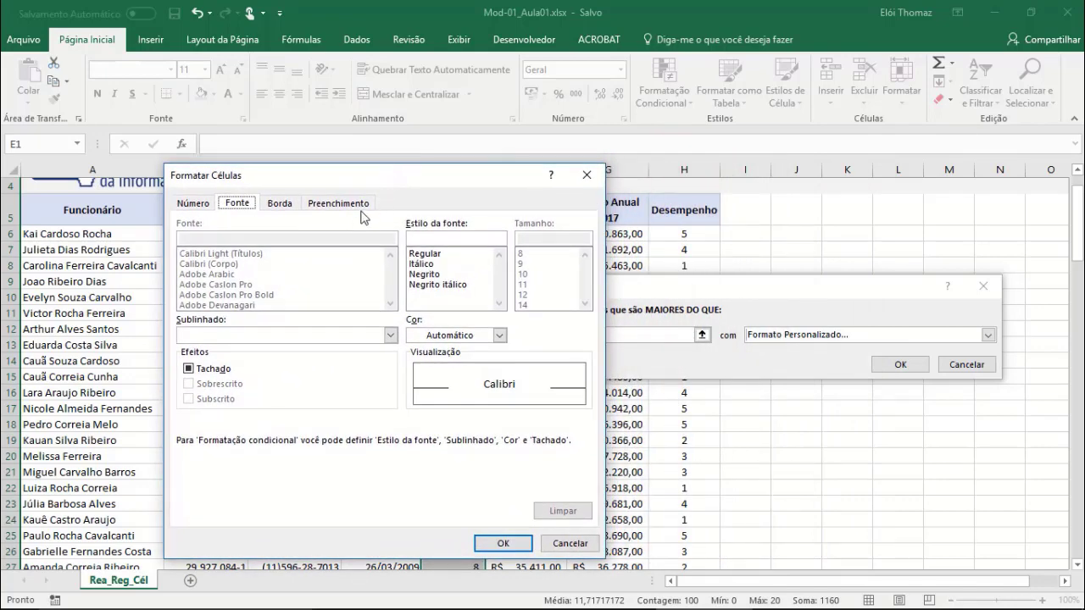
left_click(500, 335)
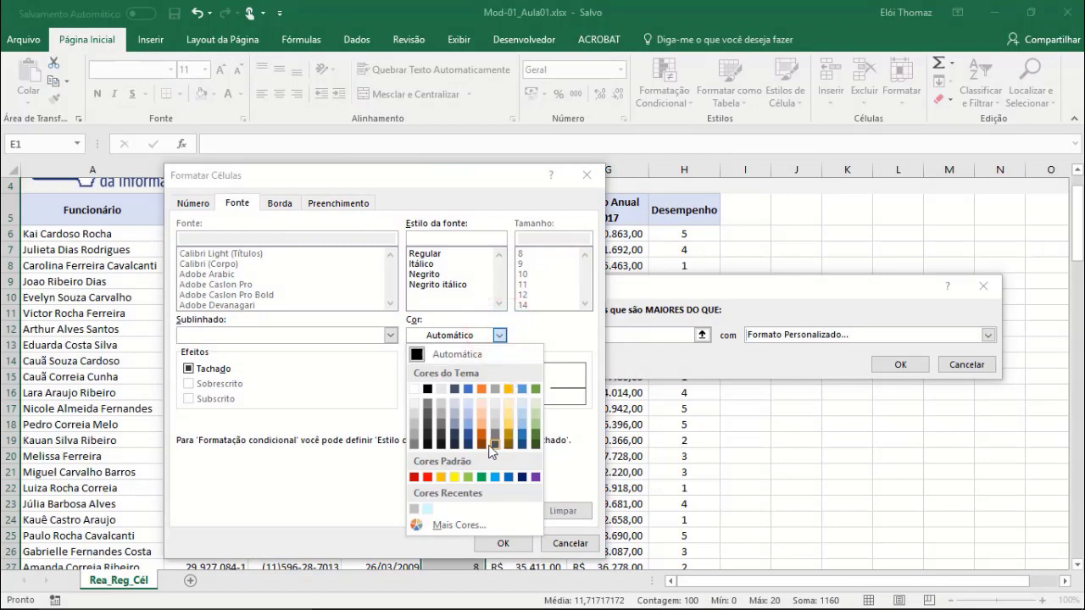
left_click(414, 388)
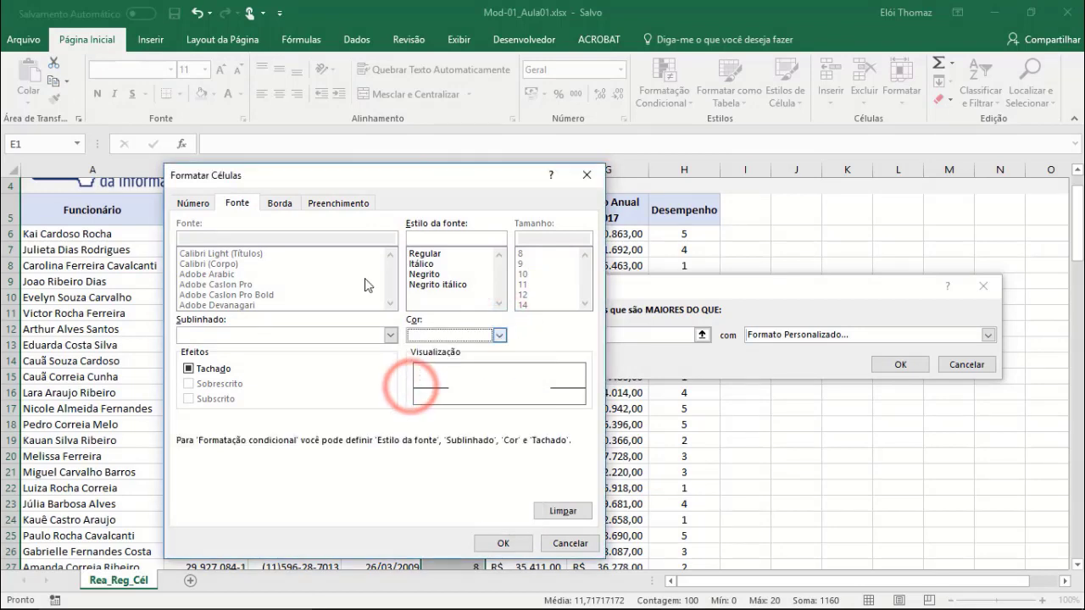
Set the custom format's background fill to the darker theme blue.
left_click(338, 206)
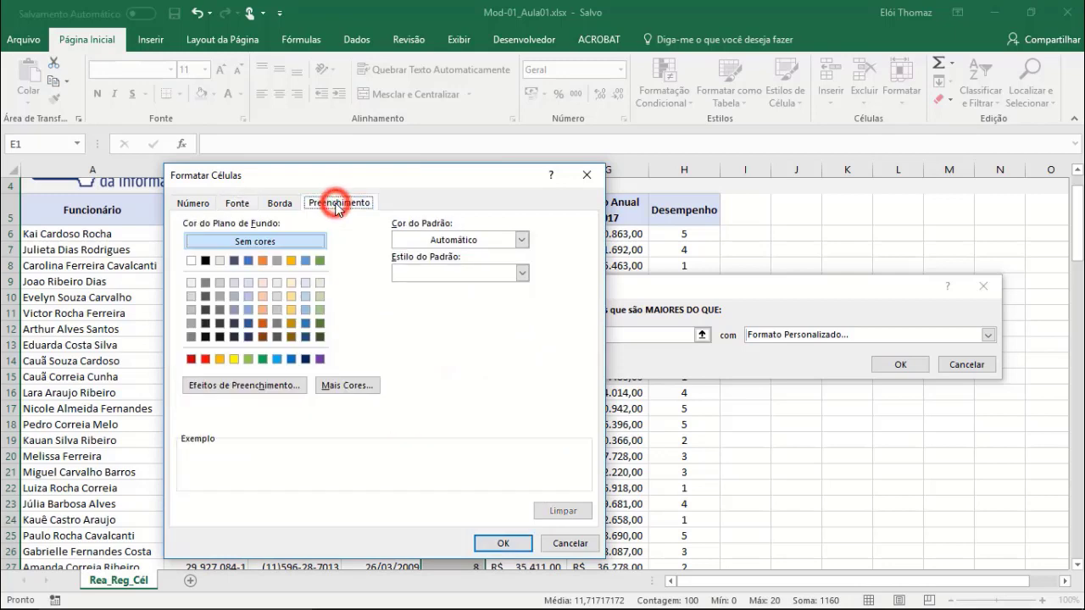
left_click(250, 310)
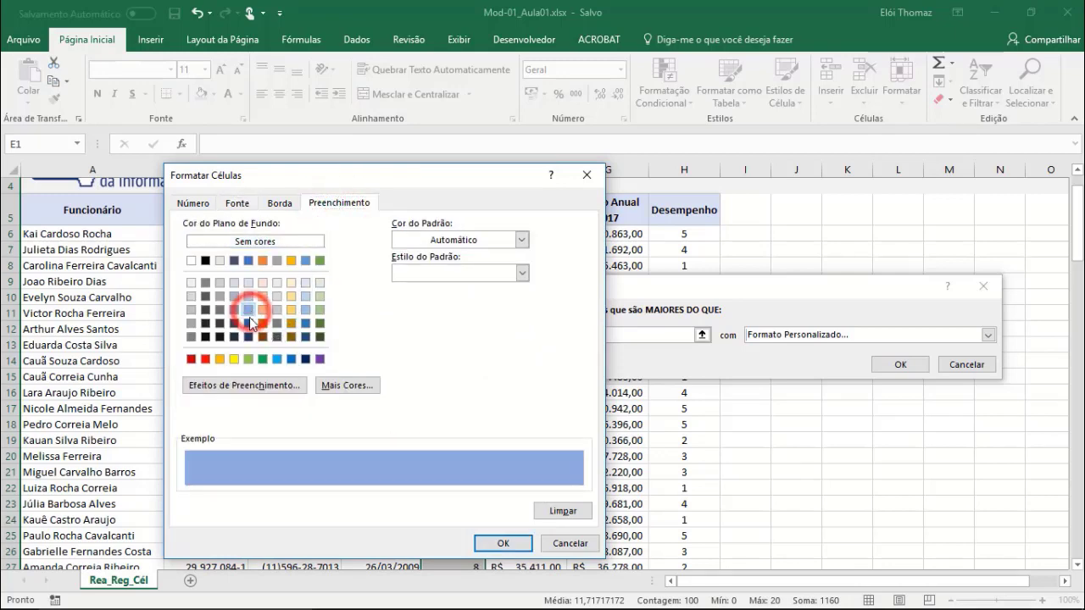
left_click(251, 323)
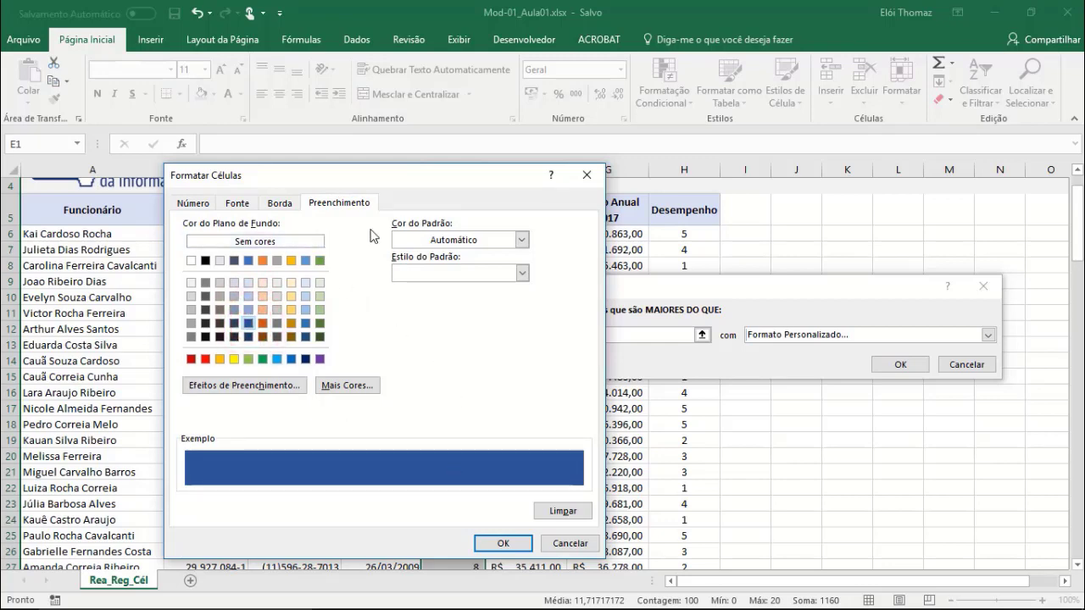
left_click(437, 241)
left_click(553, 201)
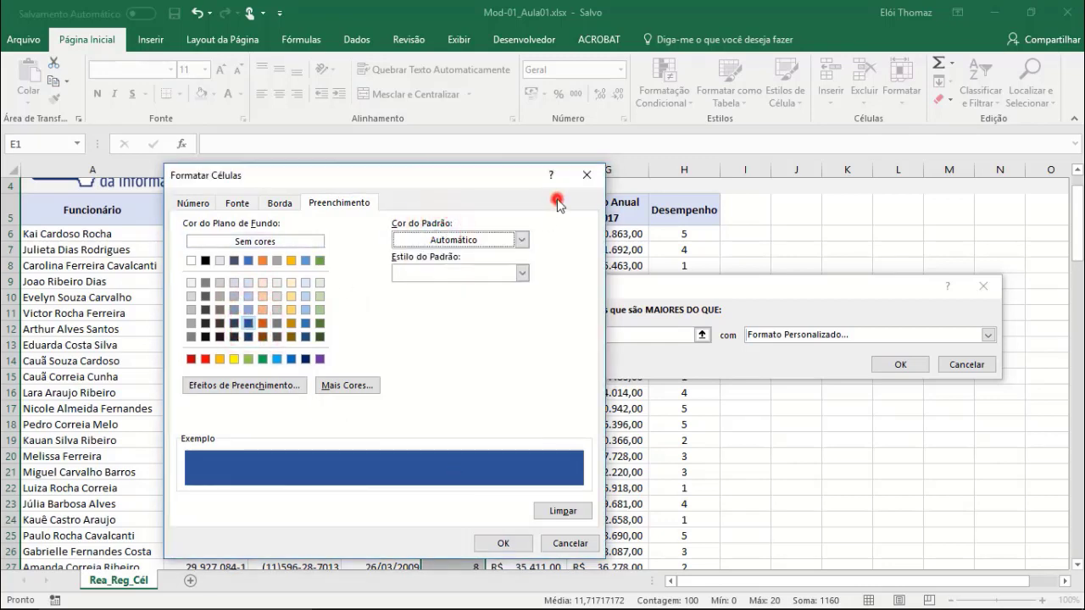
left_click(501, 268)
left_click(541, 268)
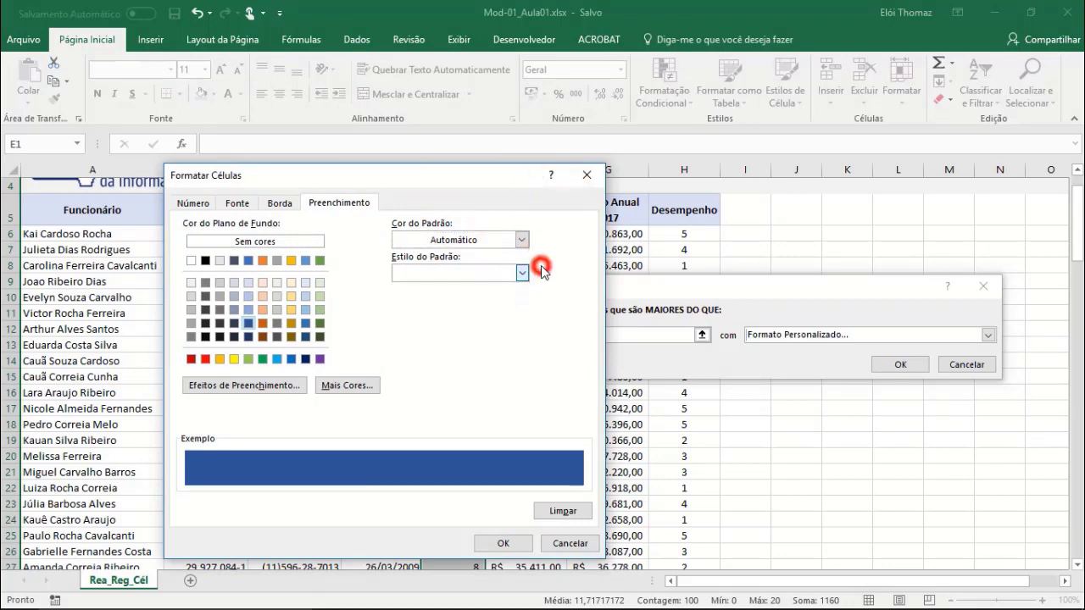
left_click(279, 210)
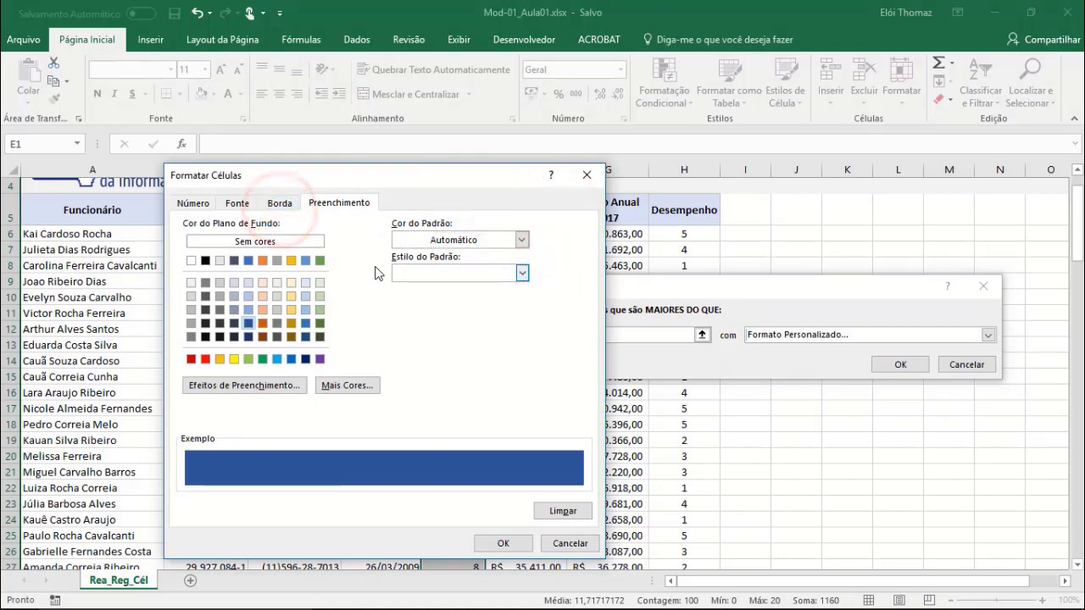
Apply the custom-formatted "É Maior do que" rule to the Tempo de Trabalho column and review the highlighted rows.
left_click(503, 543)
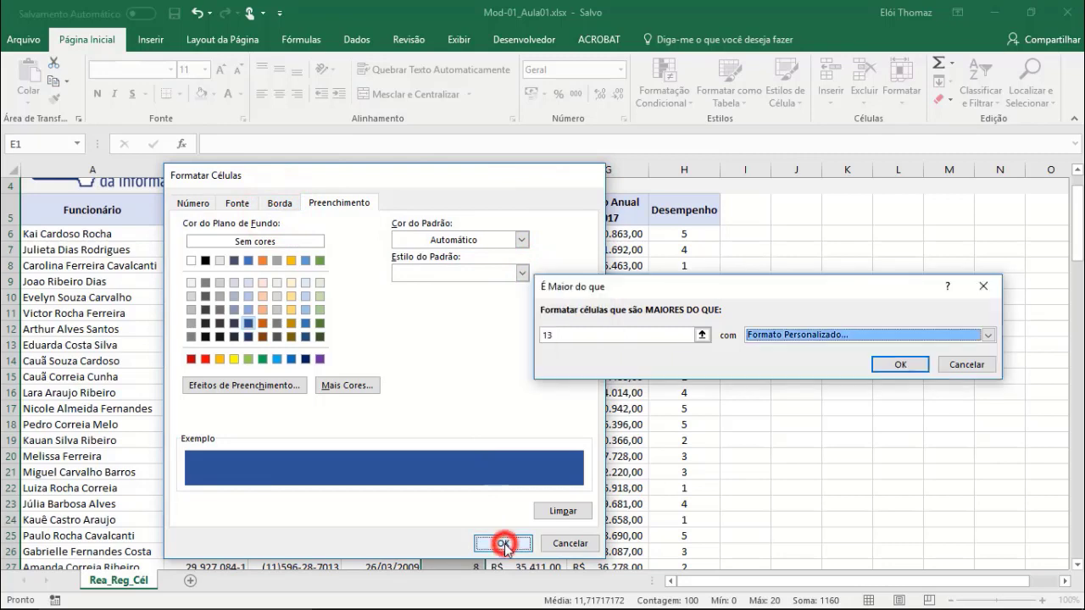
left_click(900, 364)
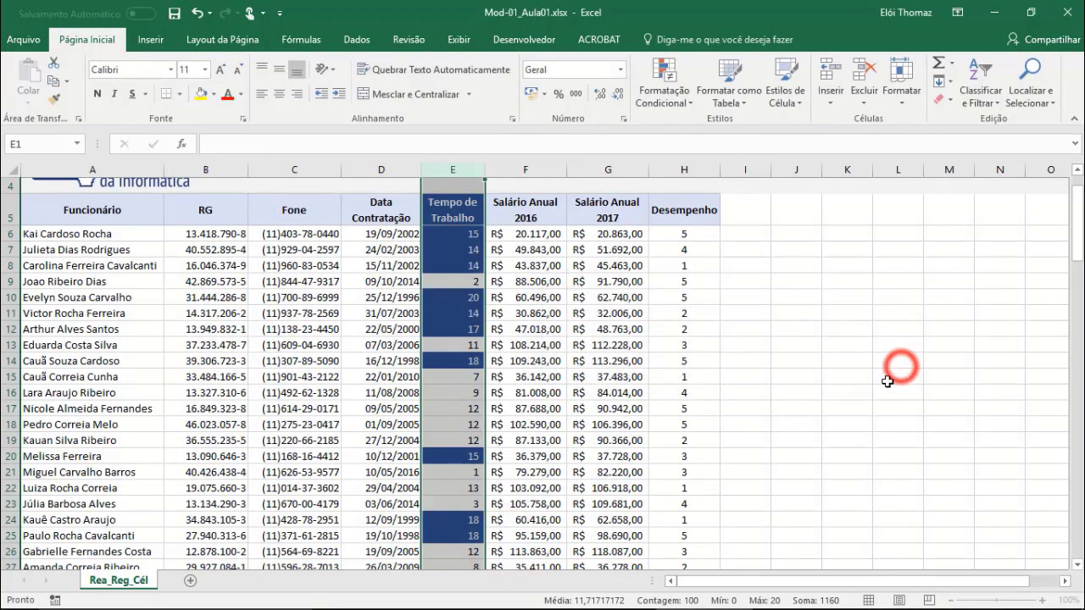
left_click(502, 234)
scroll(572, 318, "down", 4)
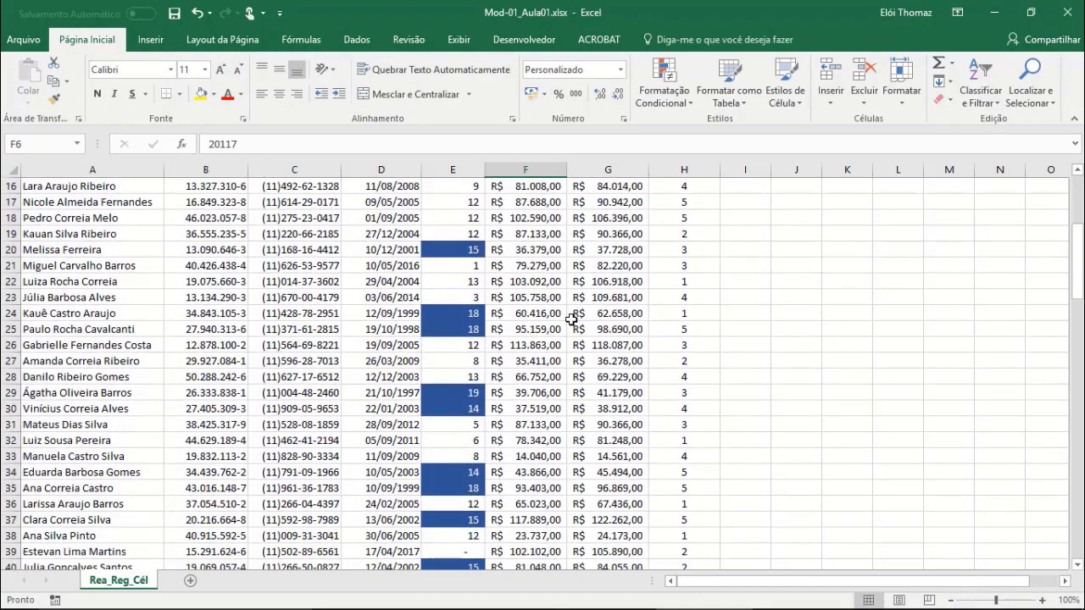
scroll(572, 319, "down", 7)
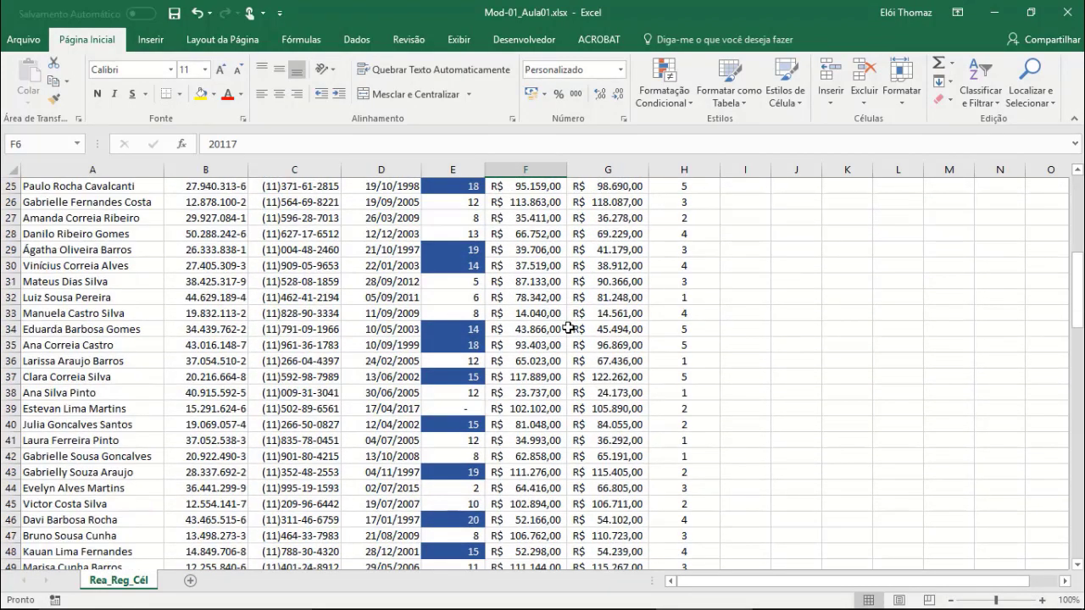
scroll(566, 330, "up", 12)
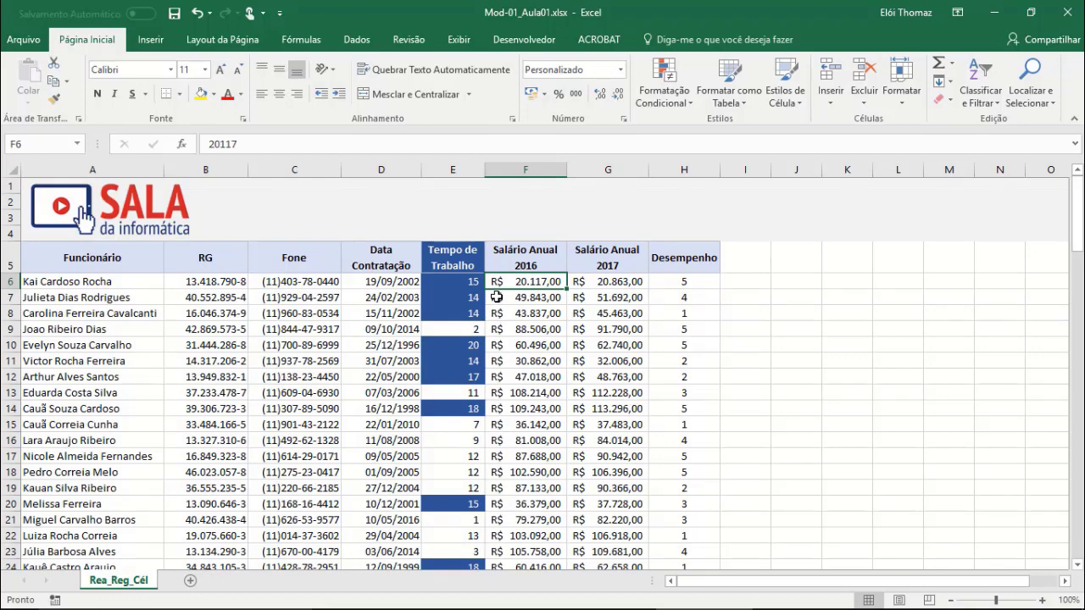
Clear the conditional formatting rules from only the Tempo de Trabalho header cell E5.
left_click(442, 261)
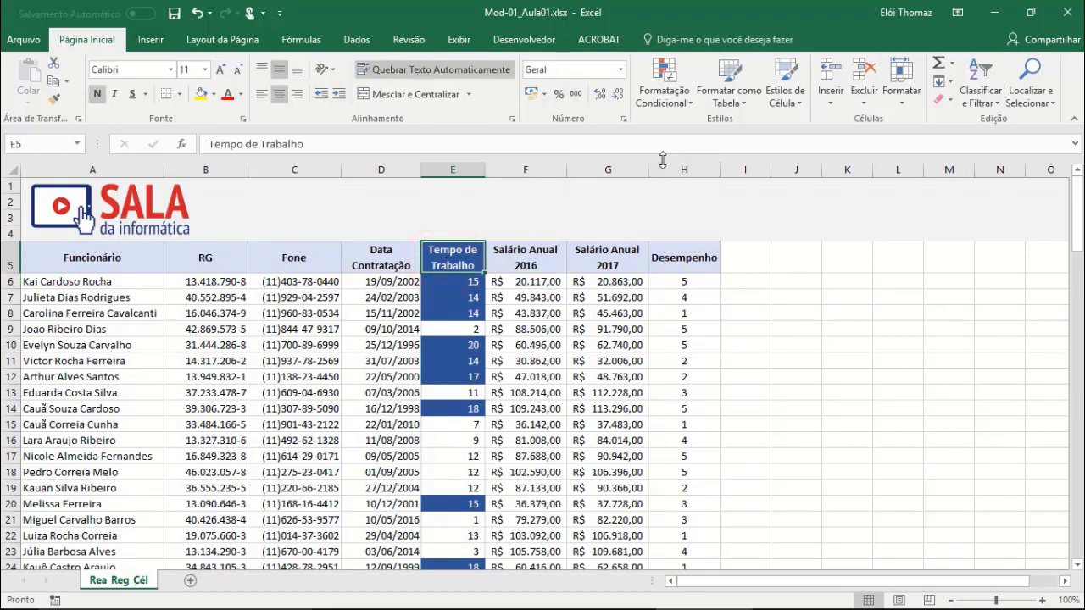
left_click(669, 102)
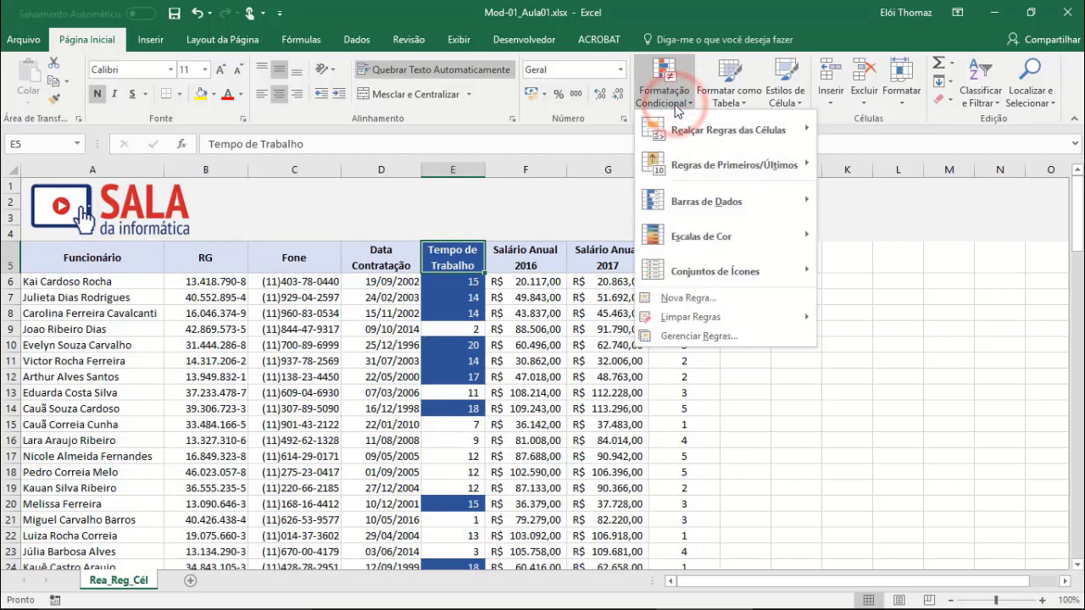
mouse_move(717, 322)
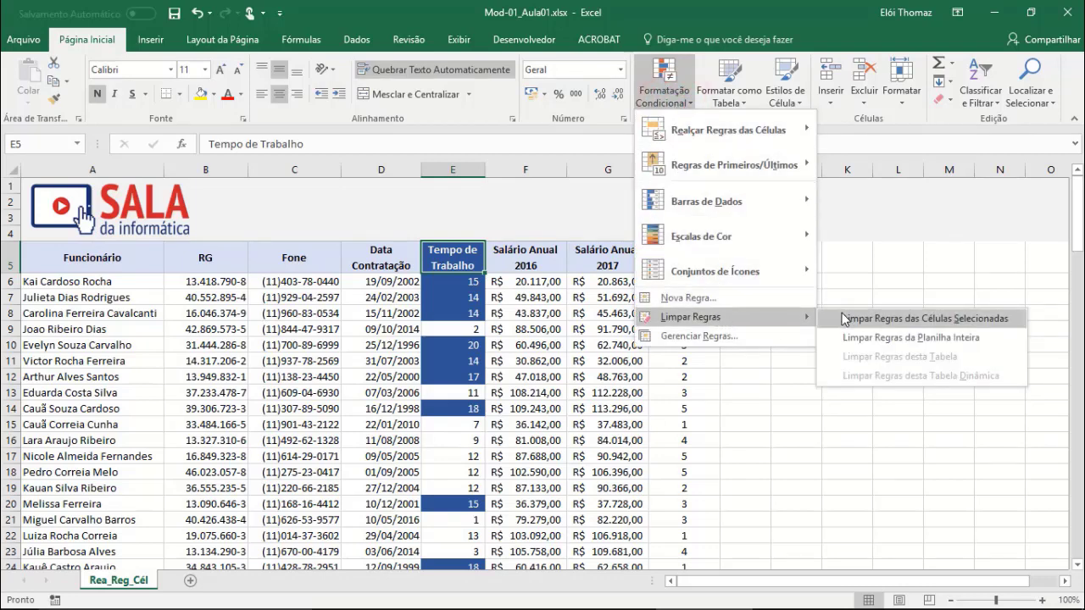
left_click(935, 327)
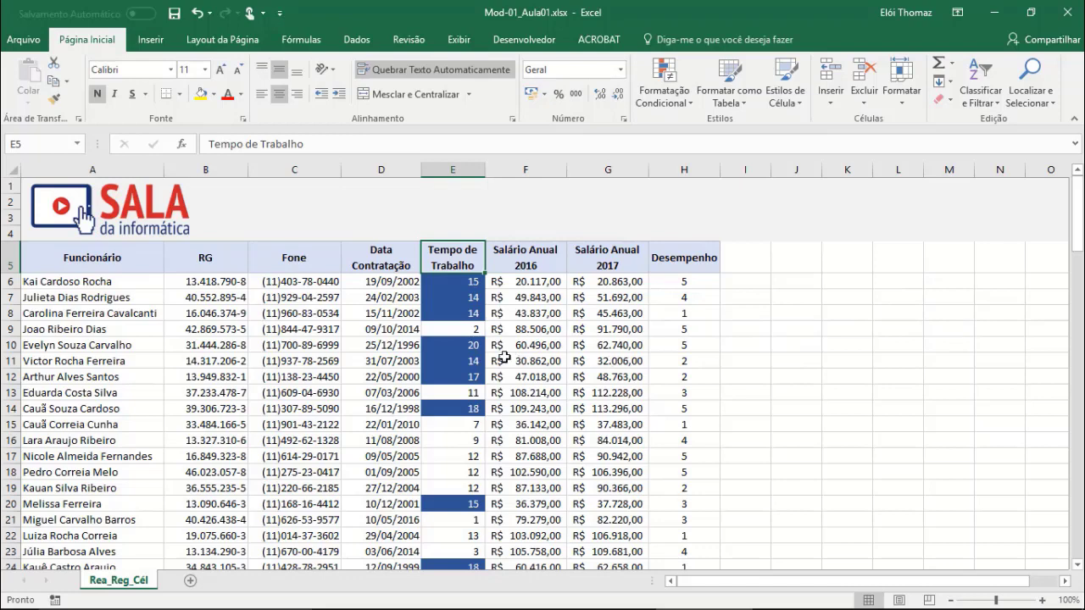
Change the Data Contratação in cell D8 to 15/11/2010 and check the highlighting in the Tempo de Trabalho column.
left_click(417, 314)
double_click(416, 313)
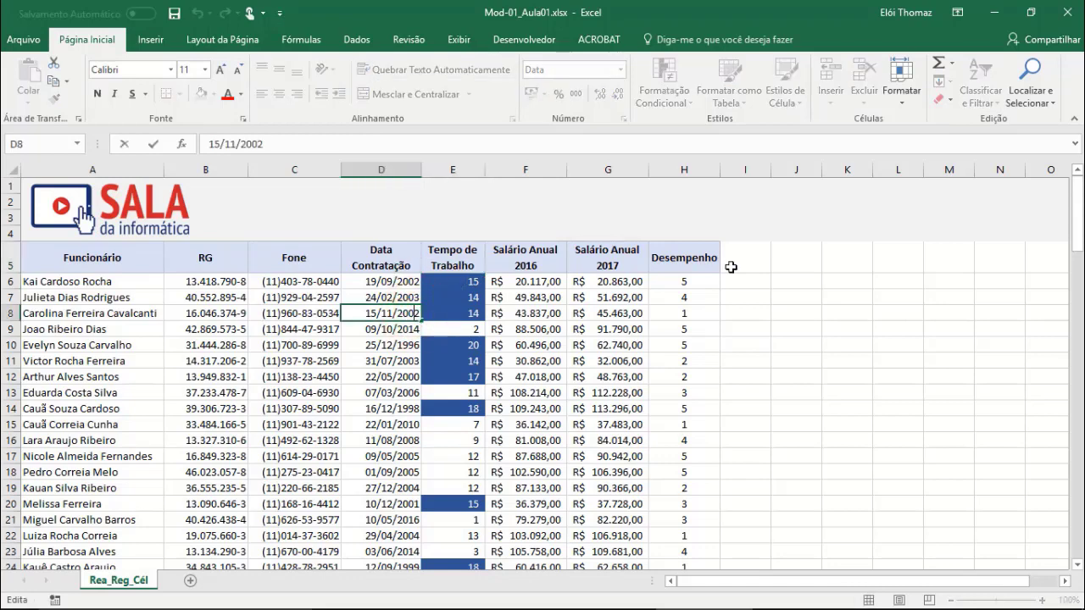
key("BackSpace")
key("BackSpace")
type("10")
key("Return")
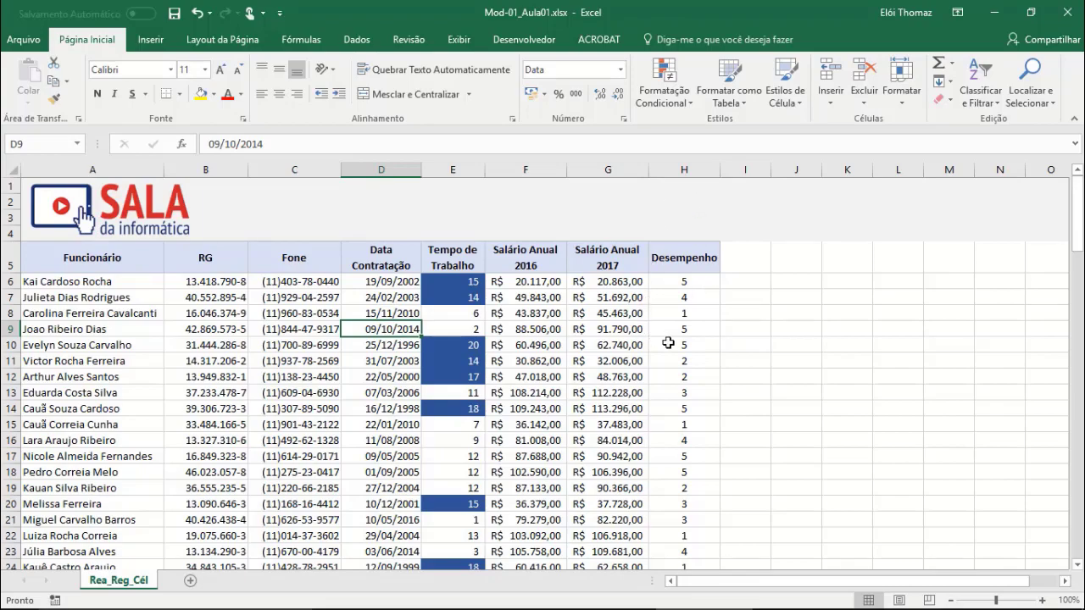
scroll(668, 342, "down", 4)
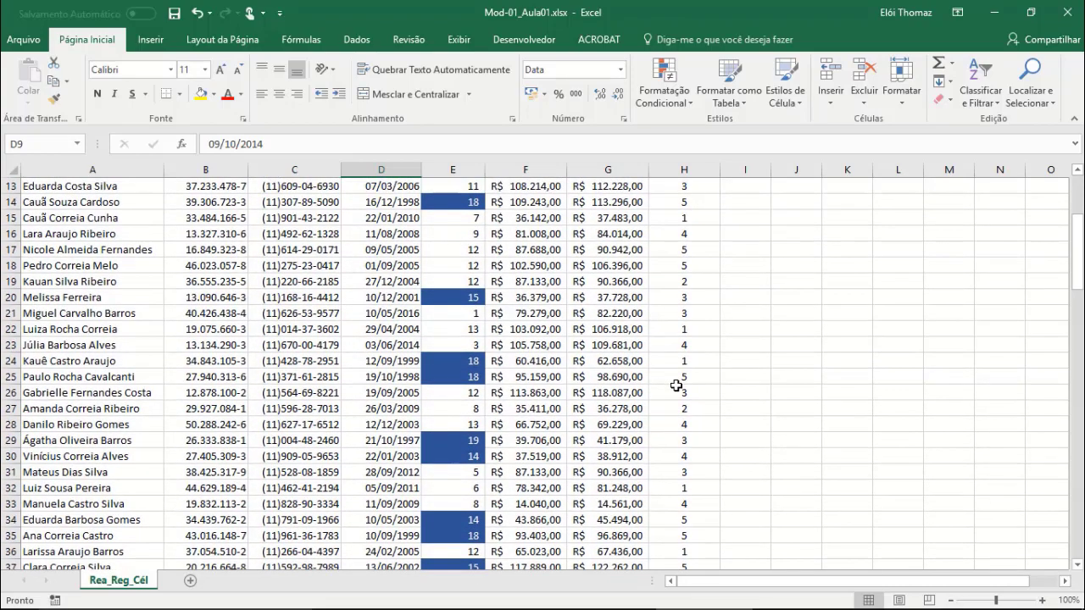
scroll(675, 385, "up", 4)
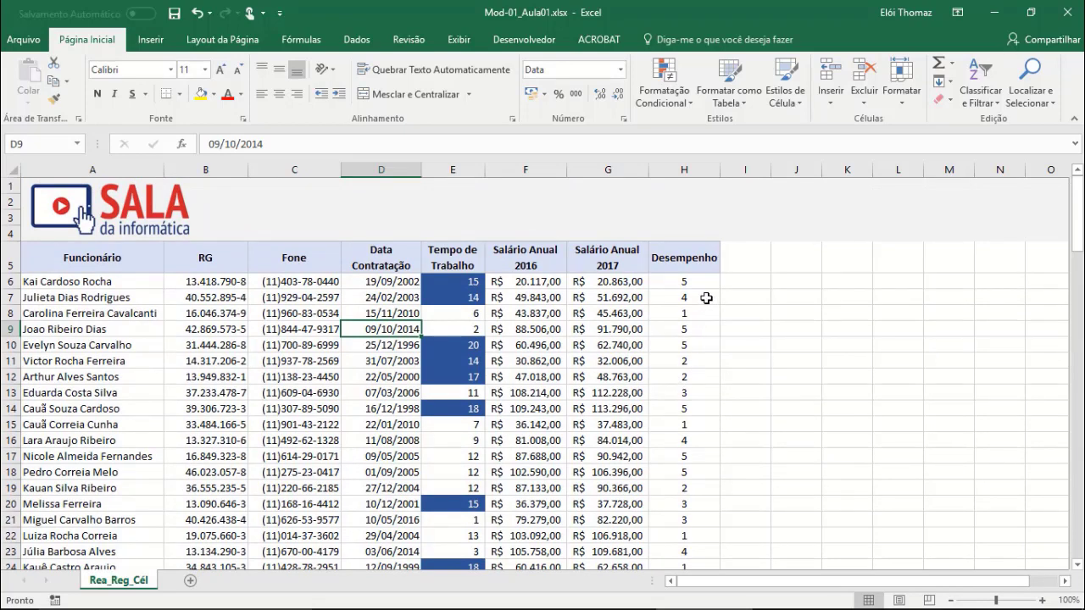
Highlight values greater than 3 in the whole Desempenho column with Preenchimento Amarelo e Texto Amarelo Escuro.
left_click(690, 170)
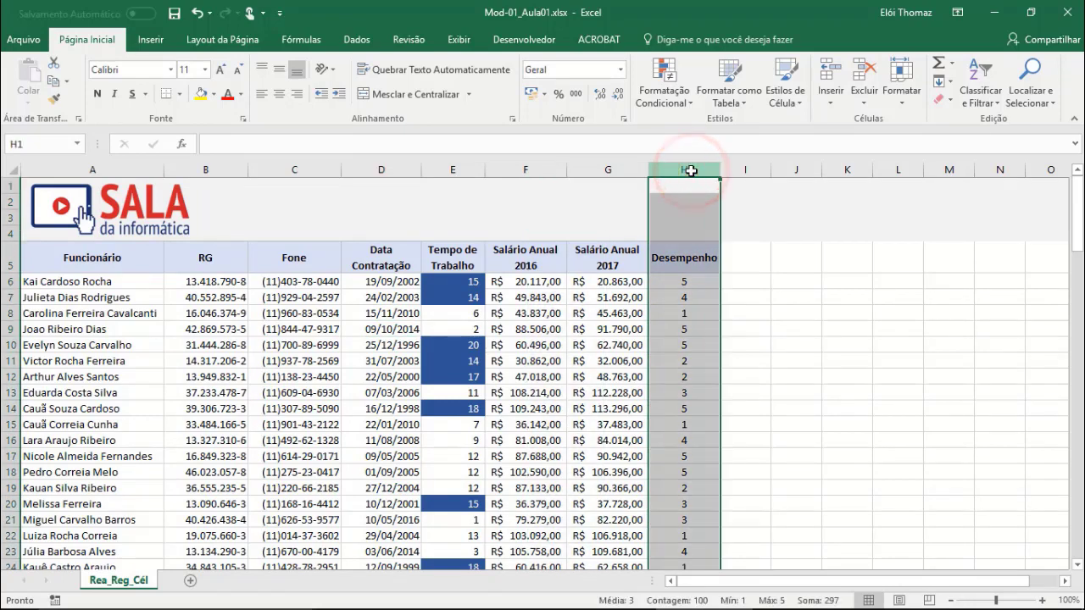
left_click(679, 100)
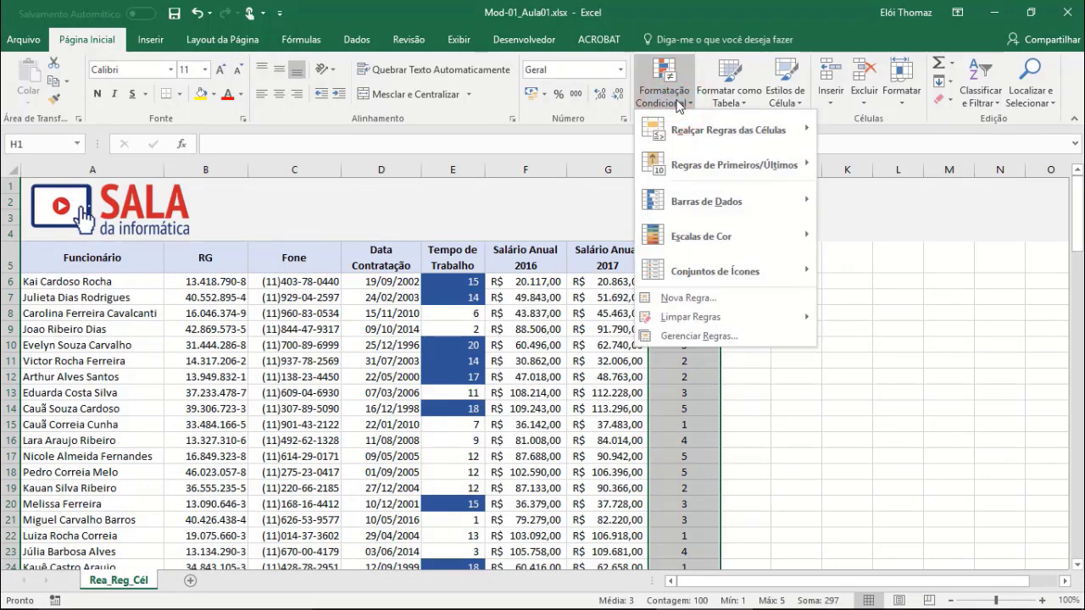
left_click(679, 89)
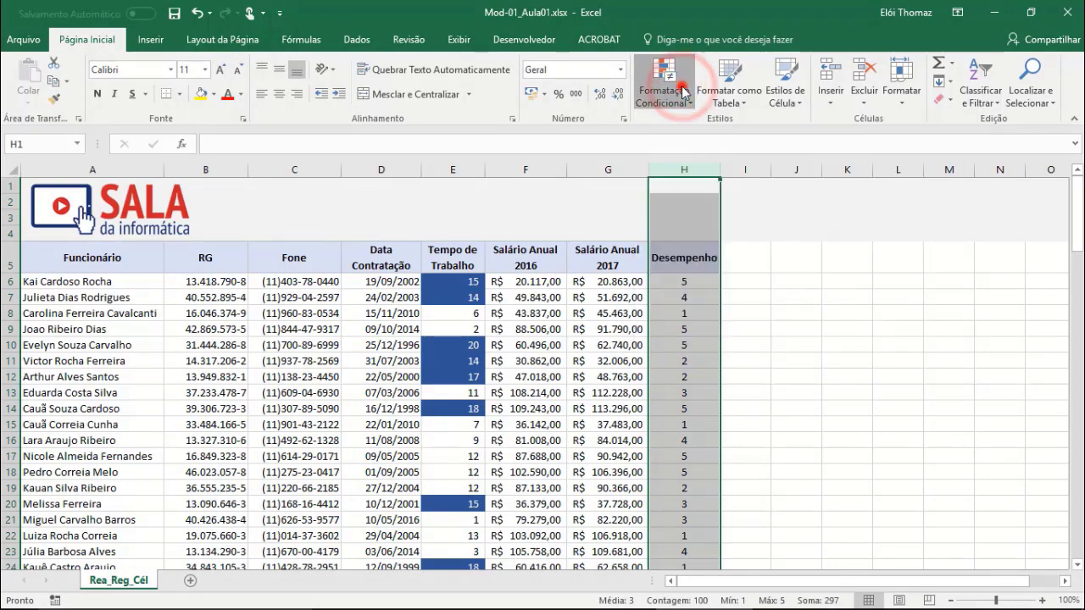
left_click(682, 92)
mouse_move(691, 135)
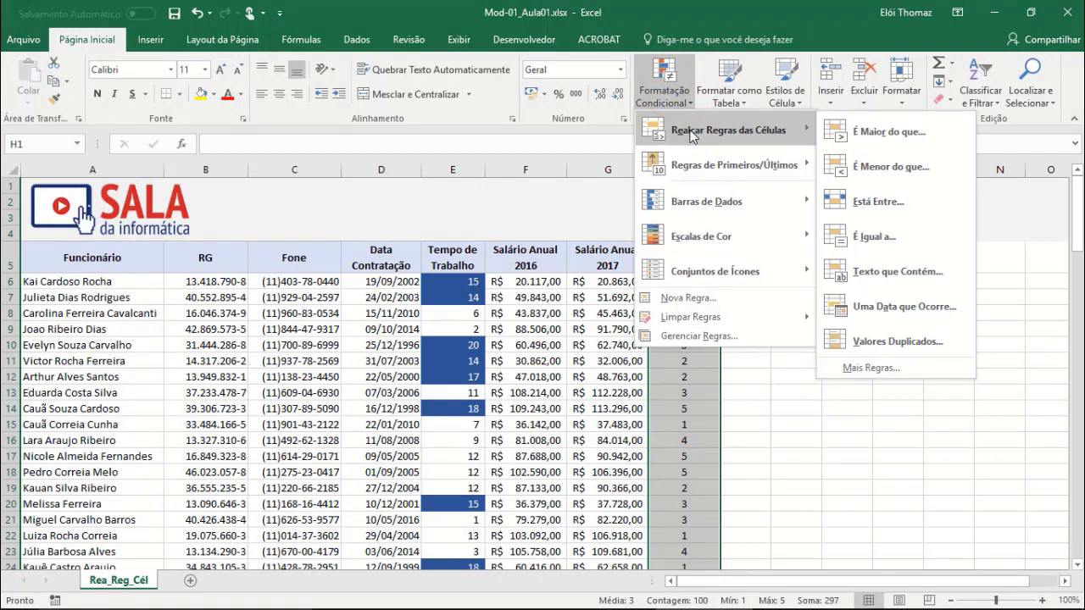
left_click(899, 138)
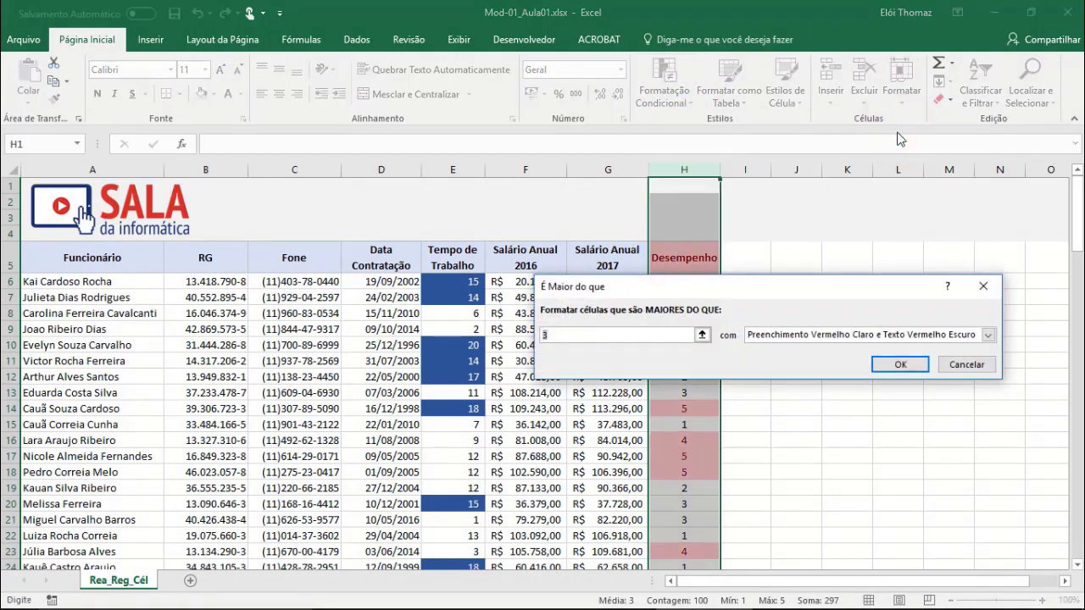
left_click(567, 337)
left_click(989, 335)
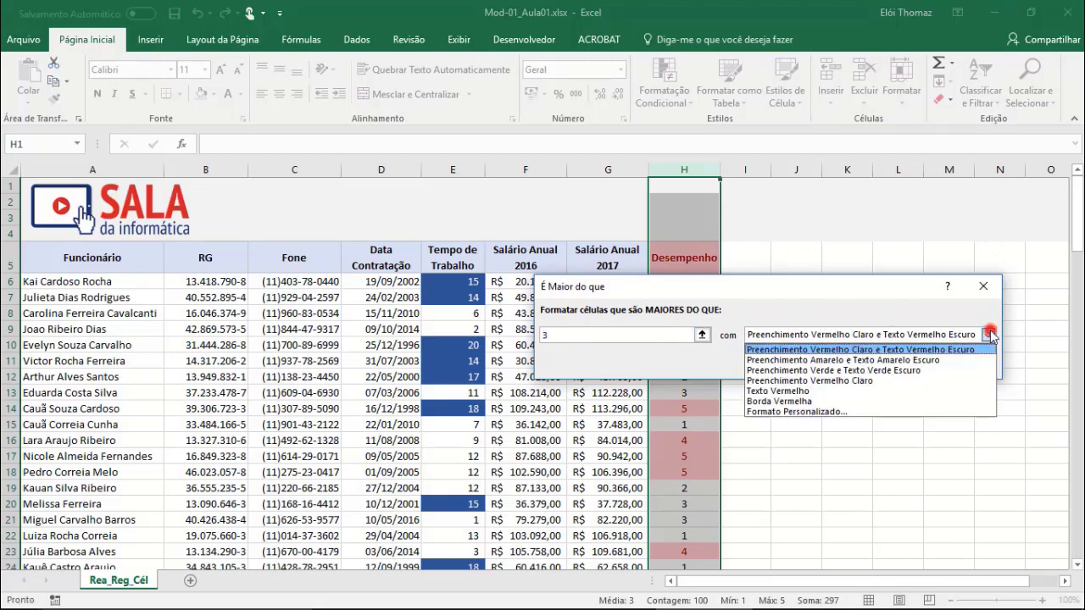
left_click(936, 360)
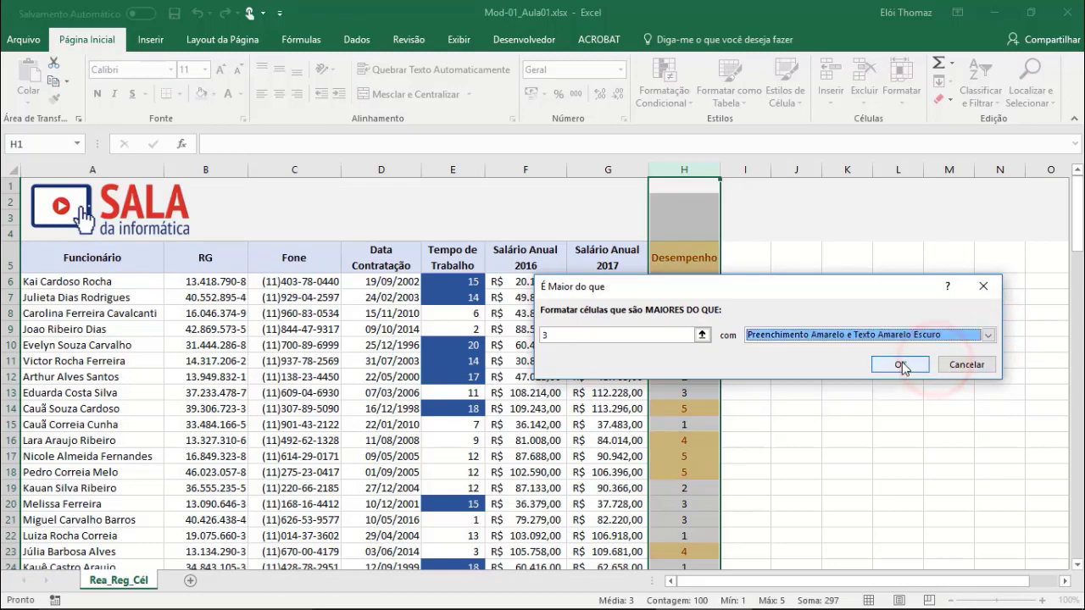
left_click(901, 367)
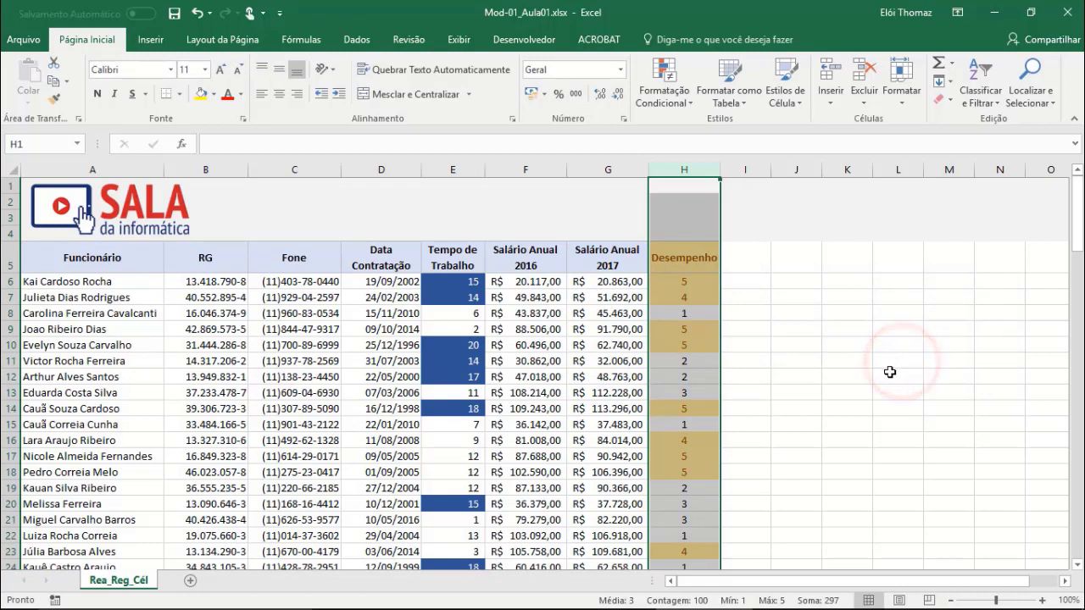
Clear the conditional formatting rules from only the Desempenho header cell H5.
left_click(678, 259)
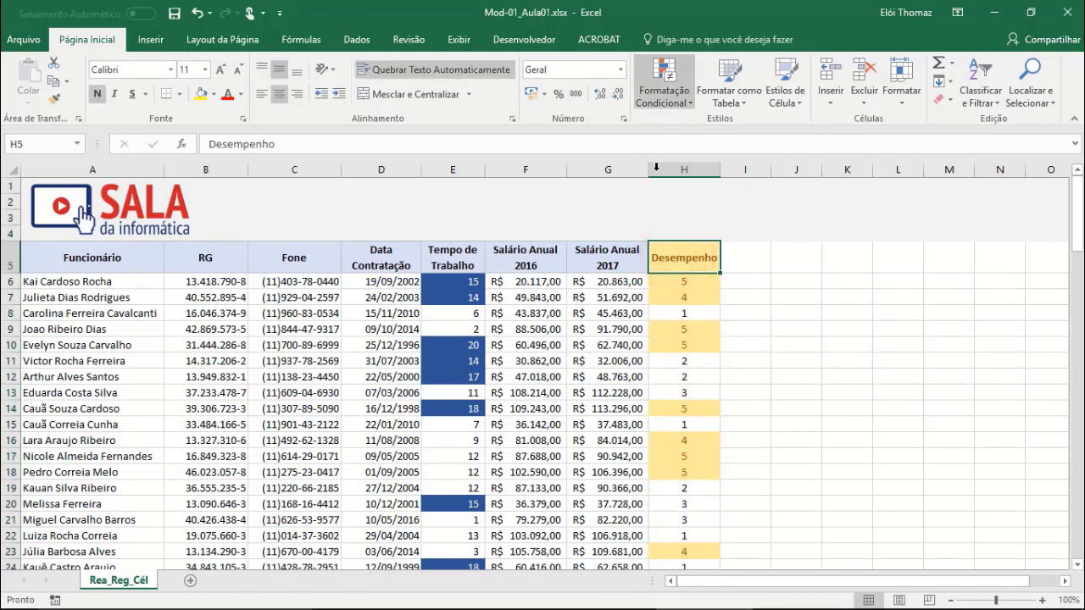
left_click(665, 93)
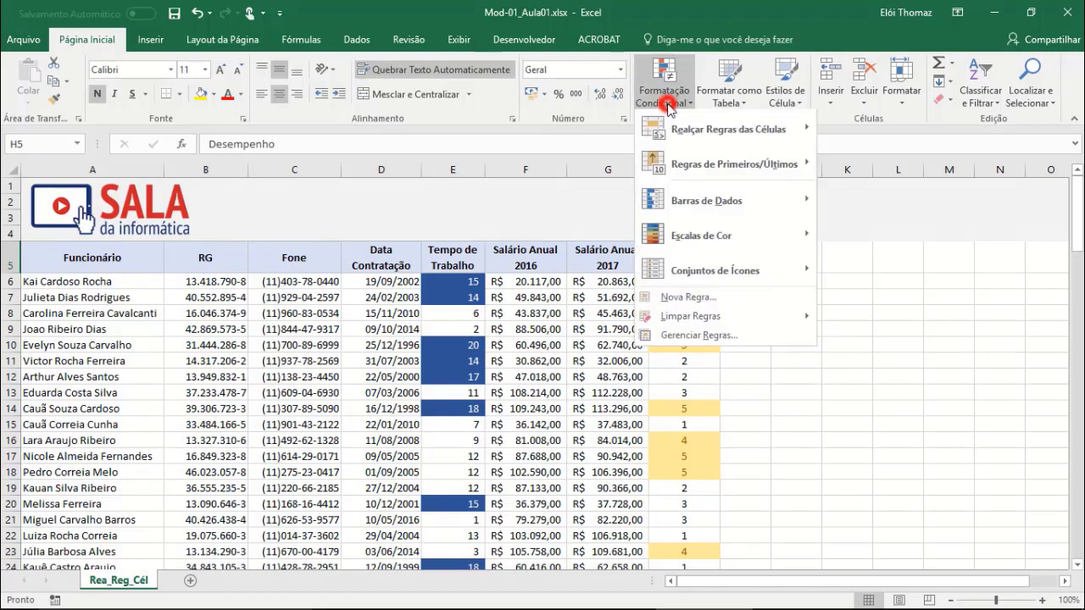
mouse_move(709, 314)
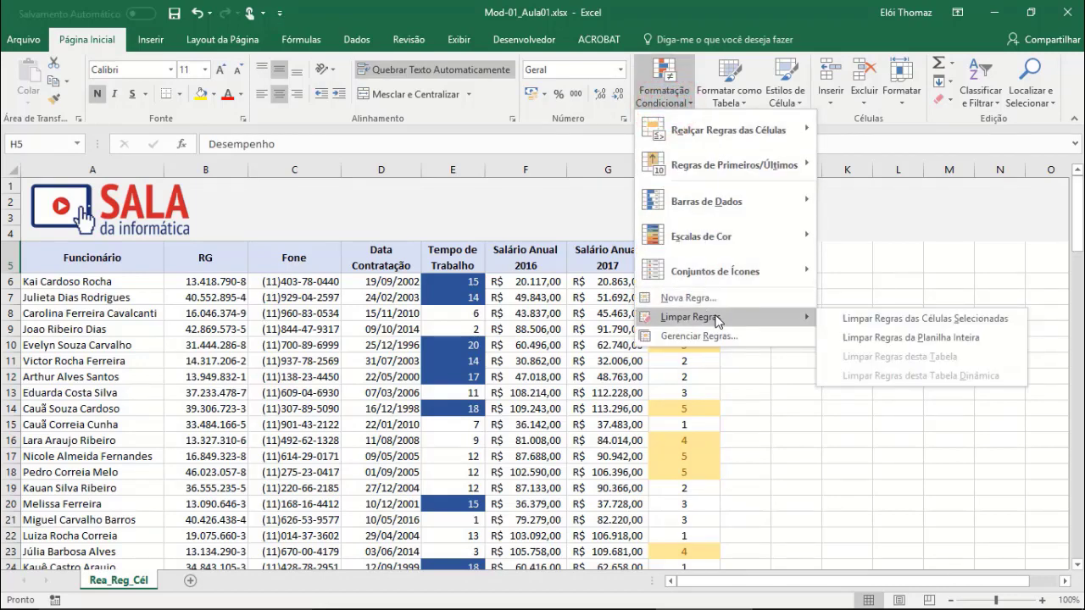
left_click(863, 320)
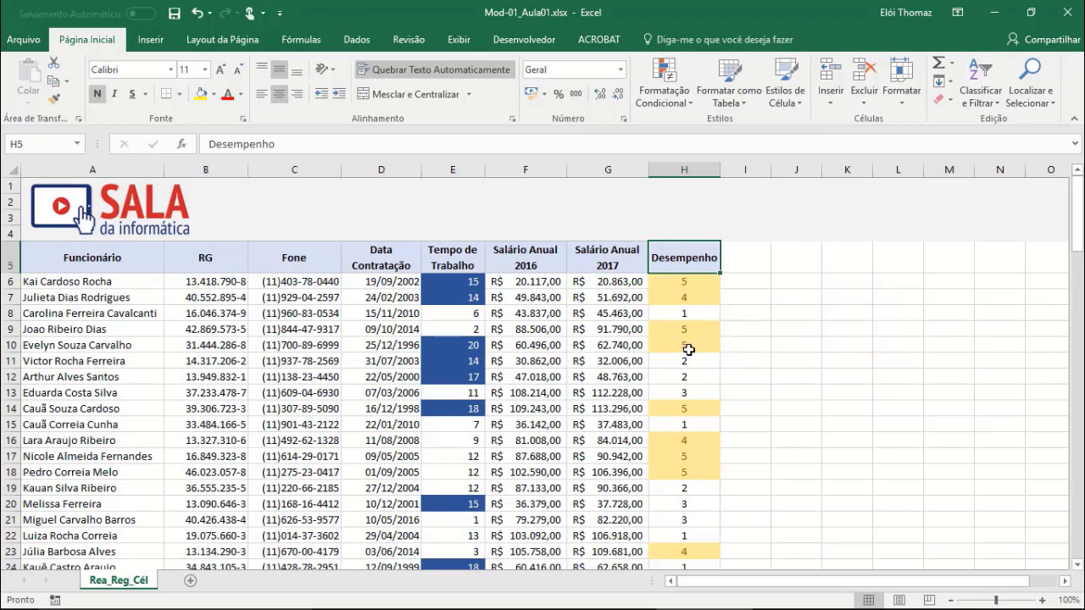
Start an "Está Entre" conditional formatting rule for the whole Salário Anual 2017 column.
left_click(607, 265)
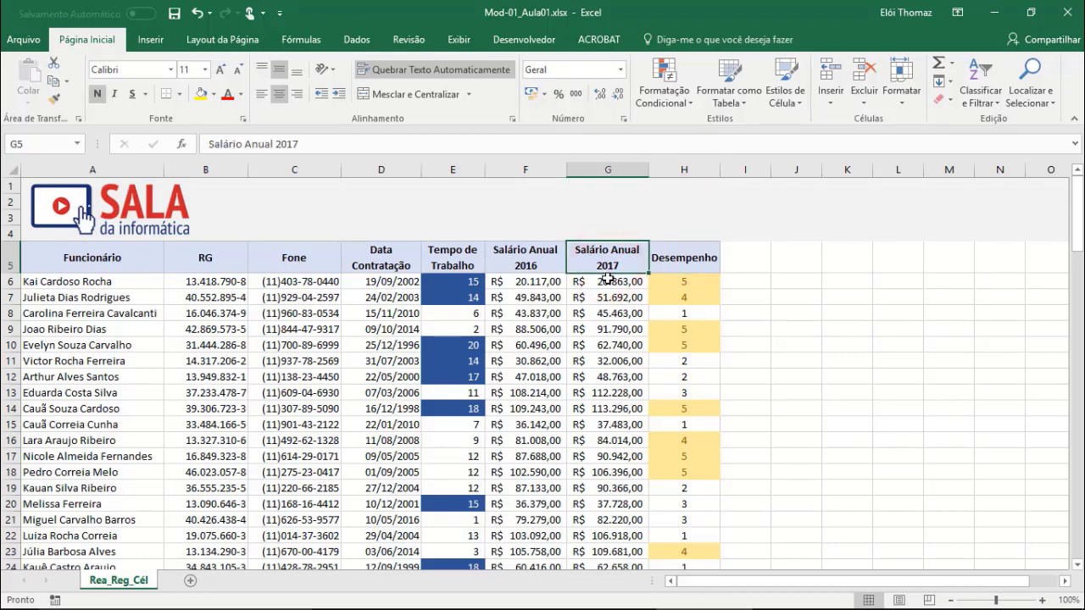
left_click(607, 169)
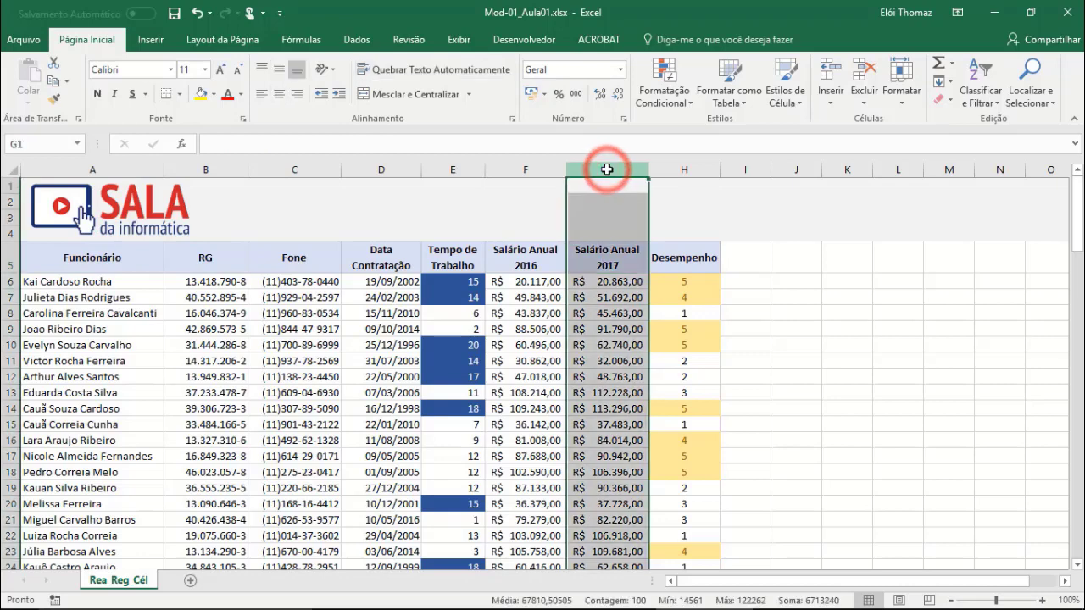
left_click(673, 100)
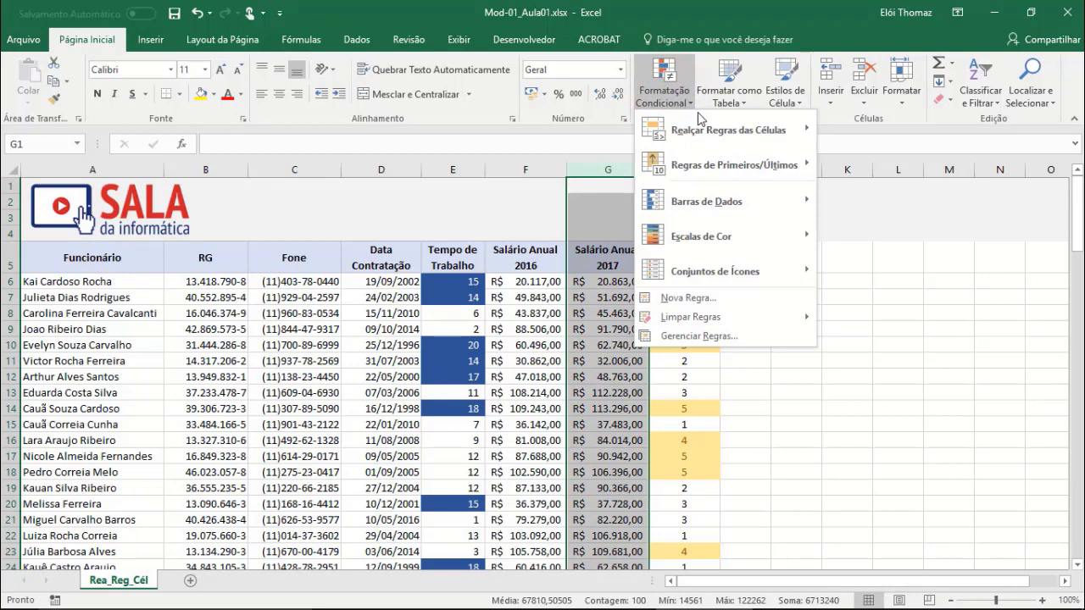
mouse_move(721, 134)
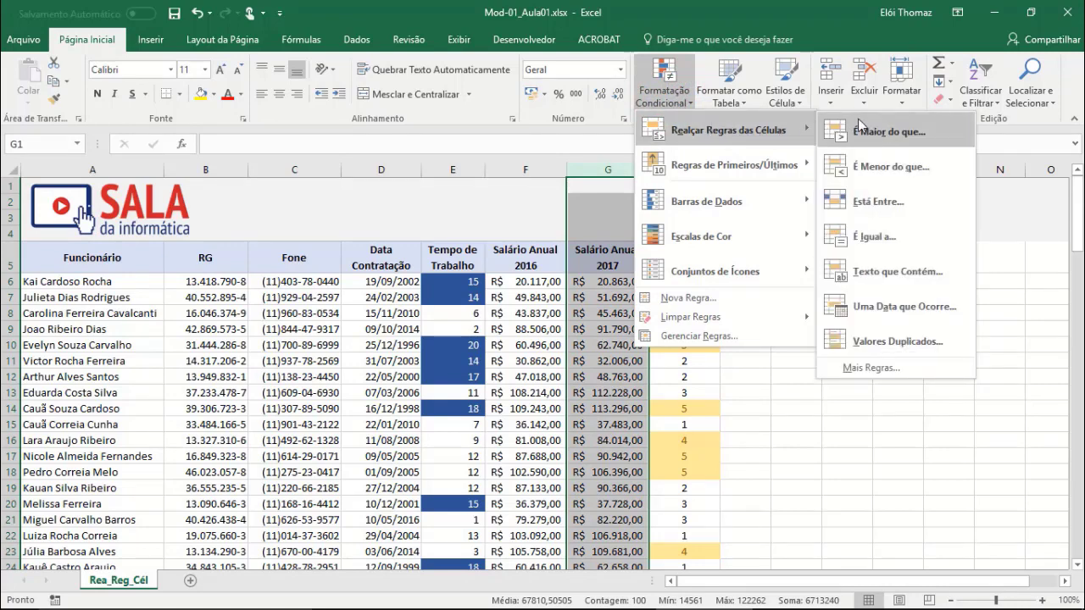
left_click(877, 204)
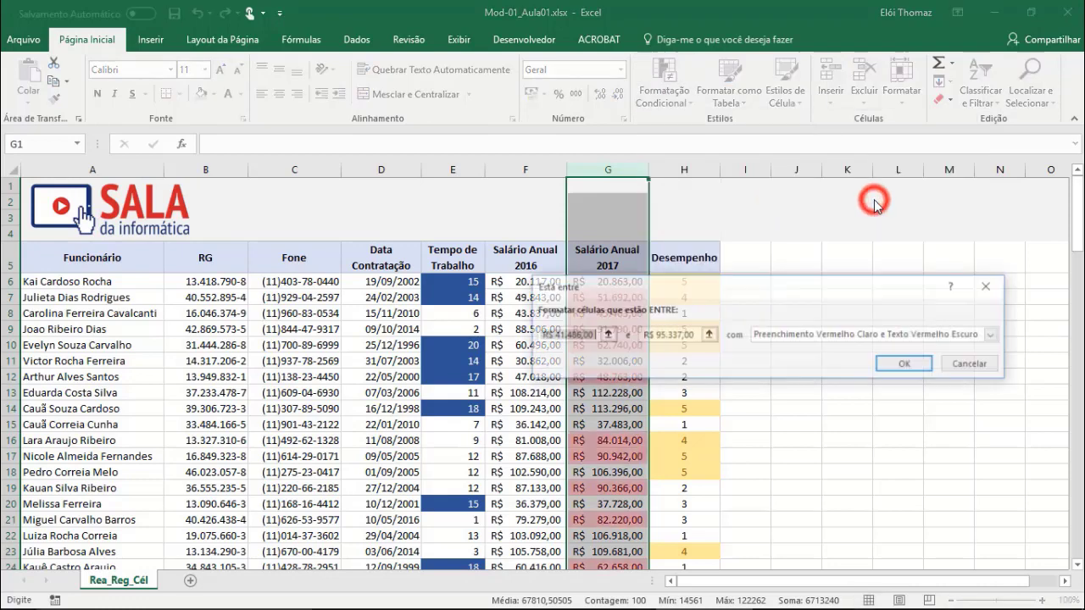
Highlight Salário Anual 2017 values between 65000 and 88000 with Preenchimento Vermelho Claro e Texto Vermelho Escuro.
left_click(591, 330)
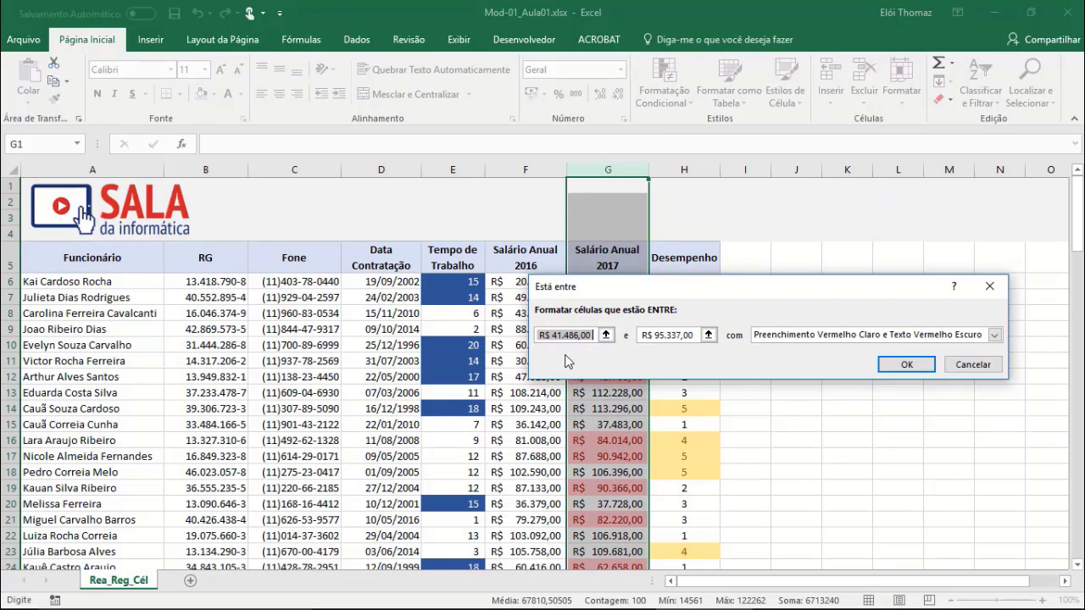
type("65")
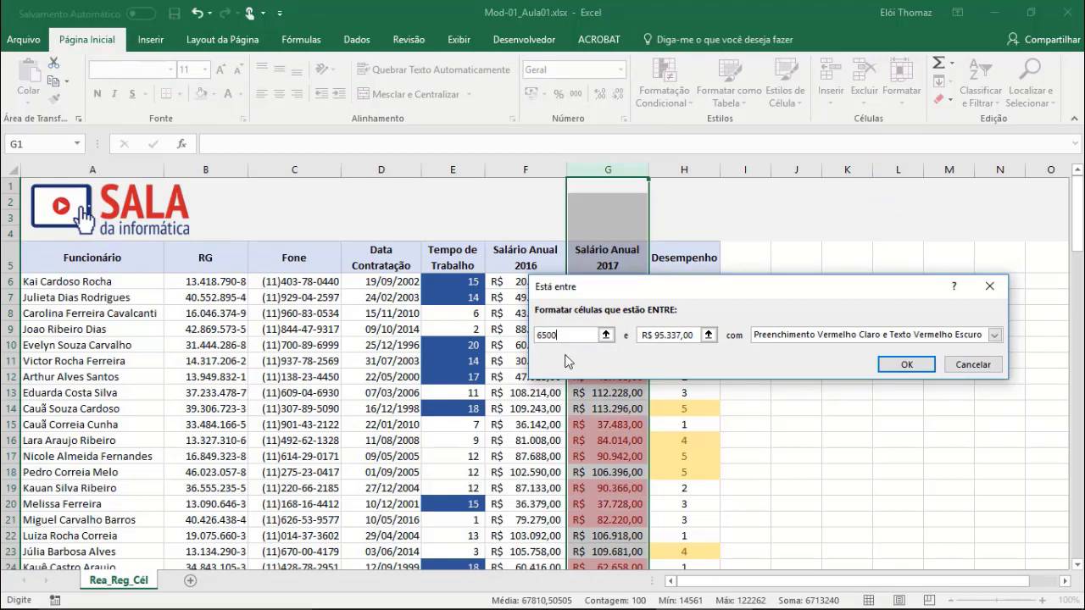
type("000")
key("Tab")
type("88")
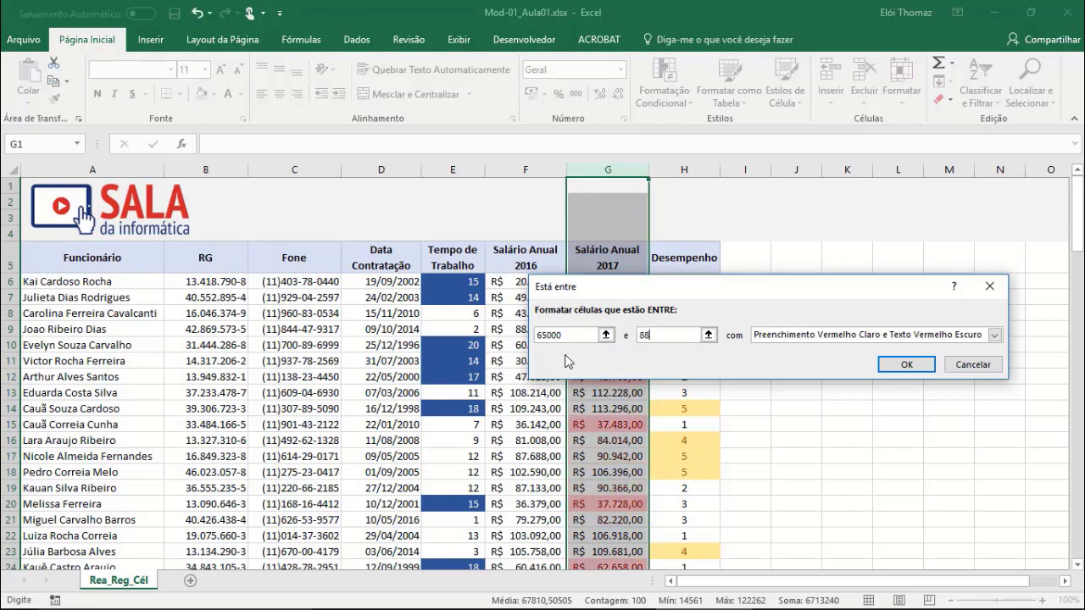
type("000")
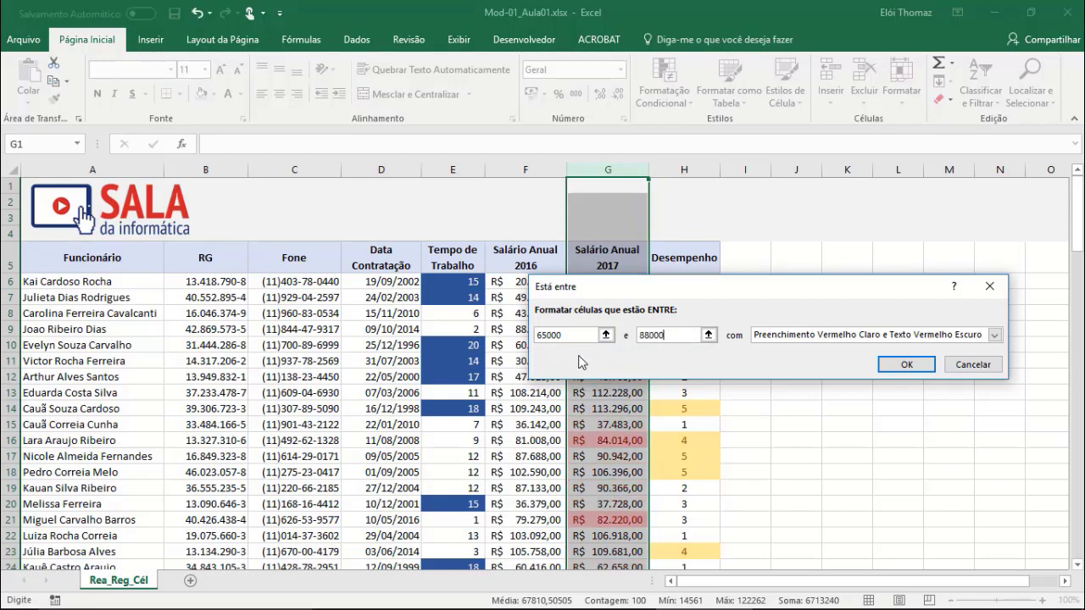
left_click(877, 335)
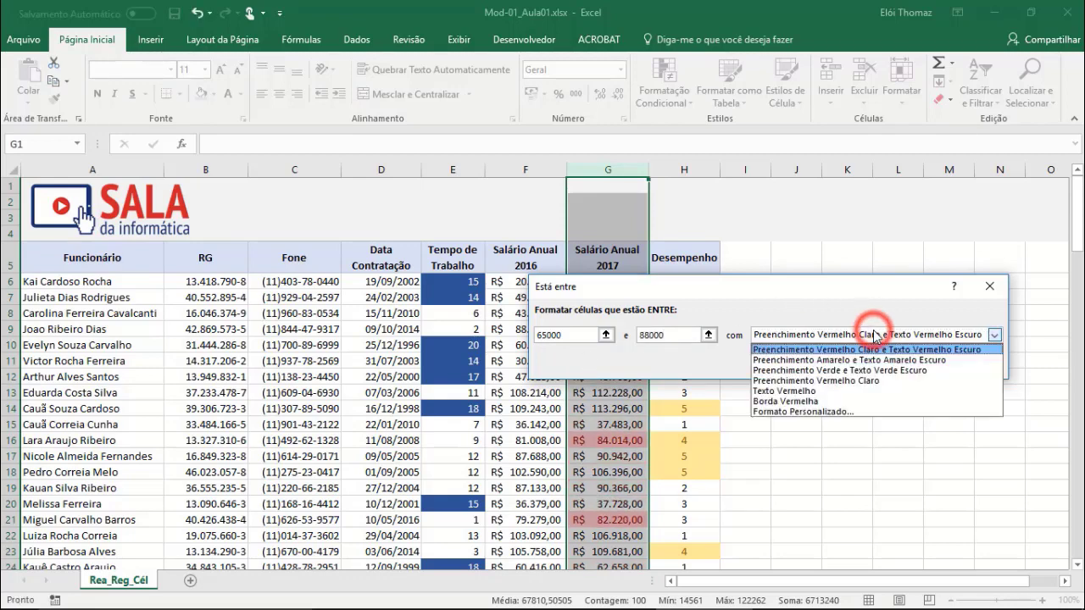
left_click(881, 354)
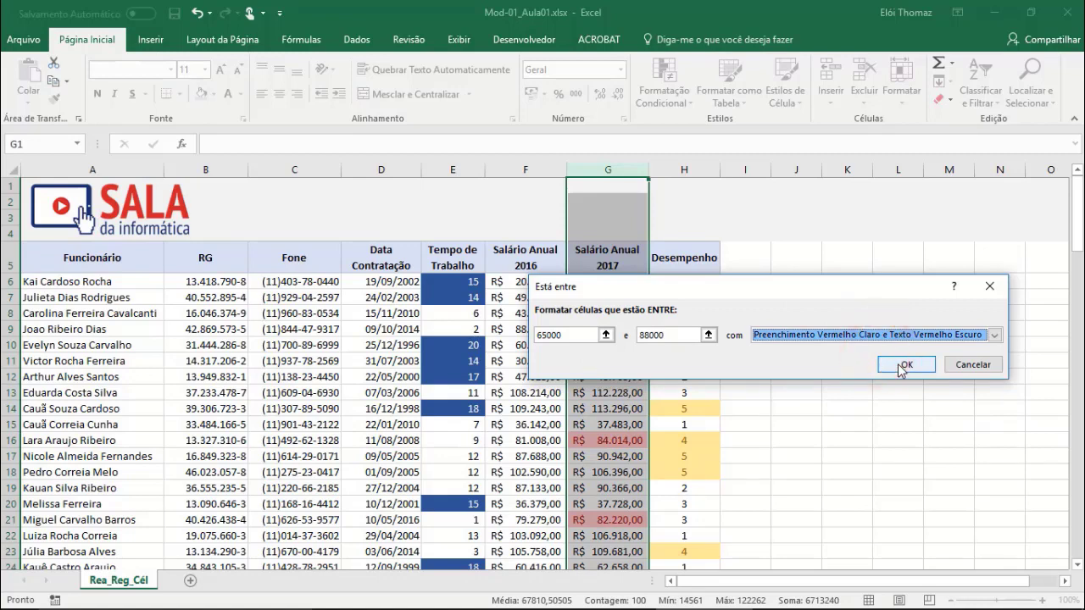
left_click(904, 365)
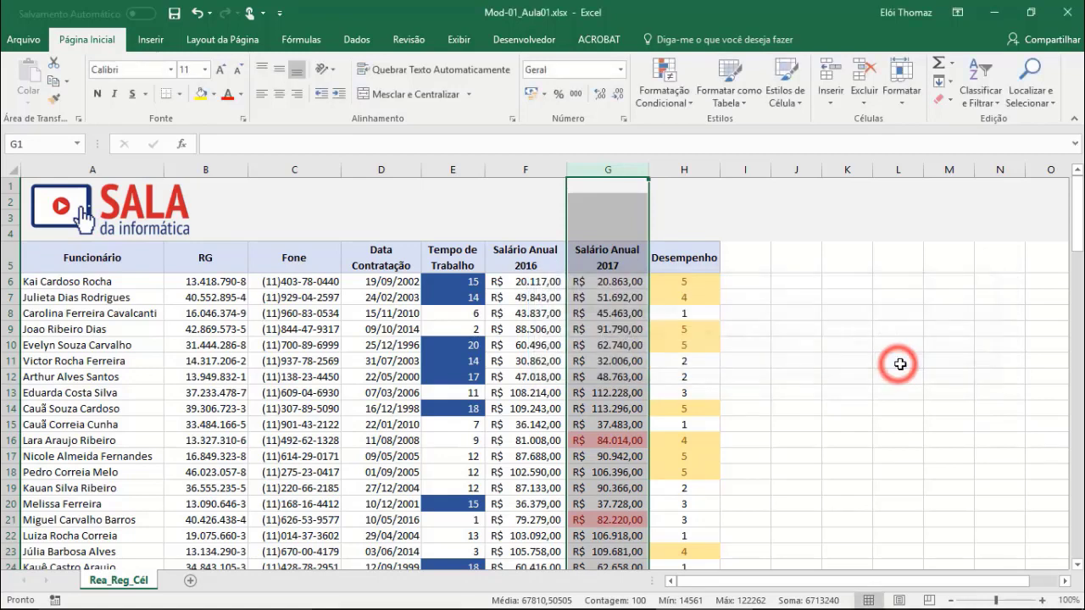
Examine the highlighted cells in the Salário Anual 2017 column down to the last employee row and back to the header.
left_click(706, 267)
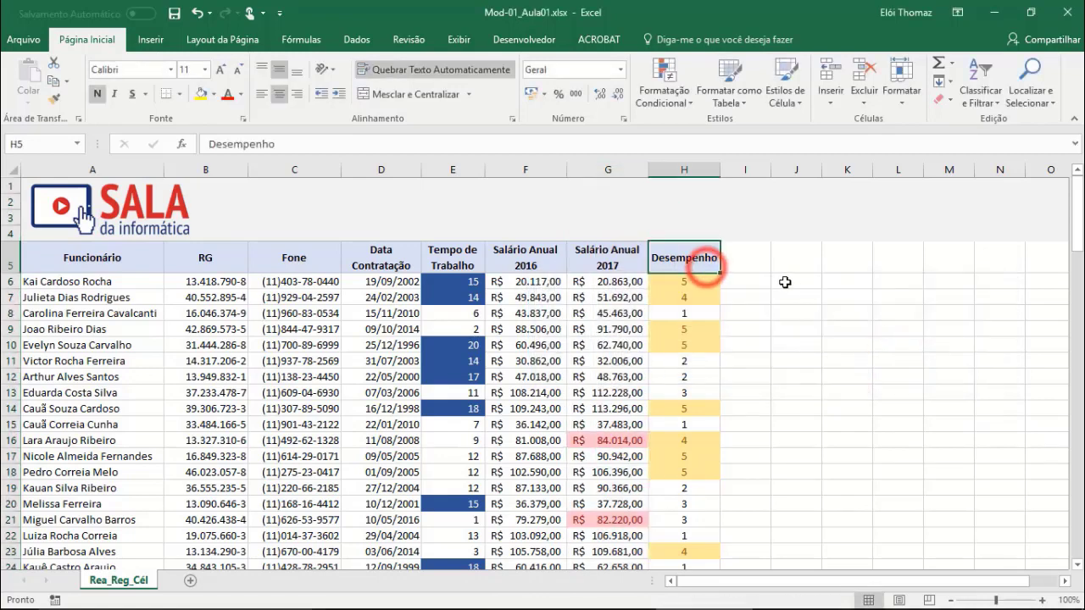
scroll(815, 296, "down", 1)
scroll(815, 296, "down", 6)
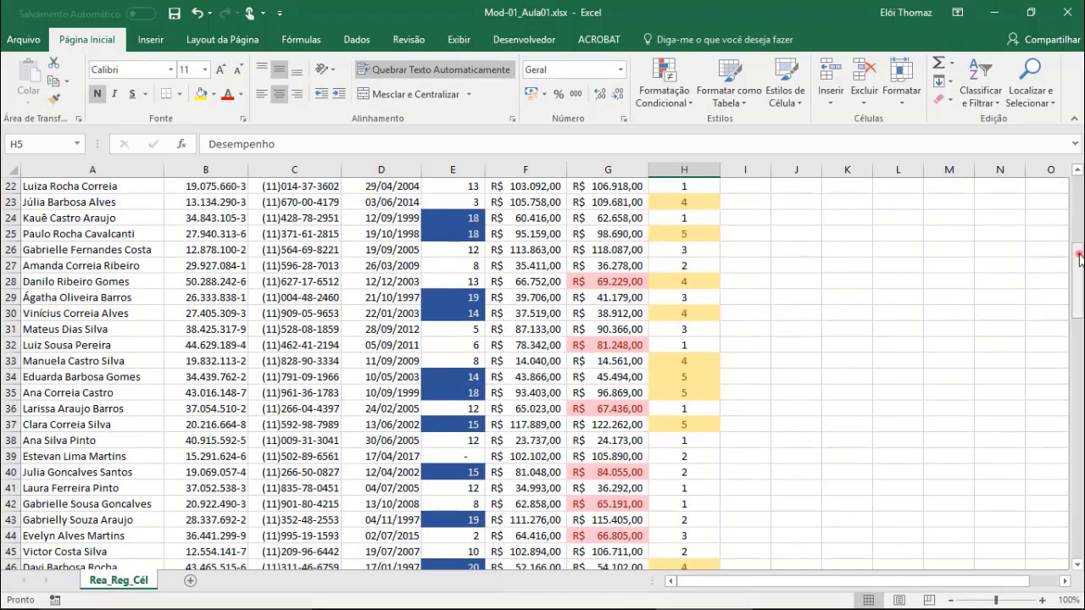
left_click_drag(1080, 258, 1078, 258)
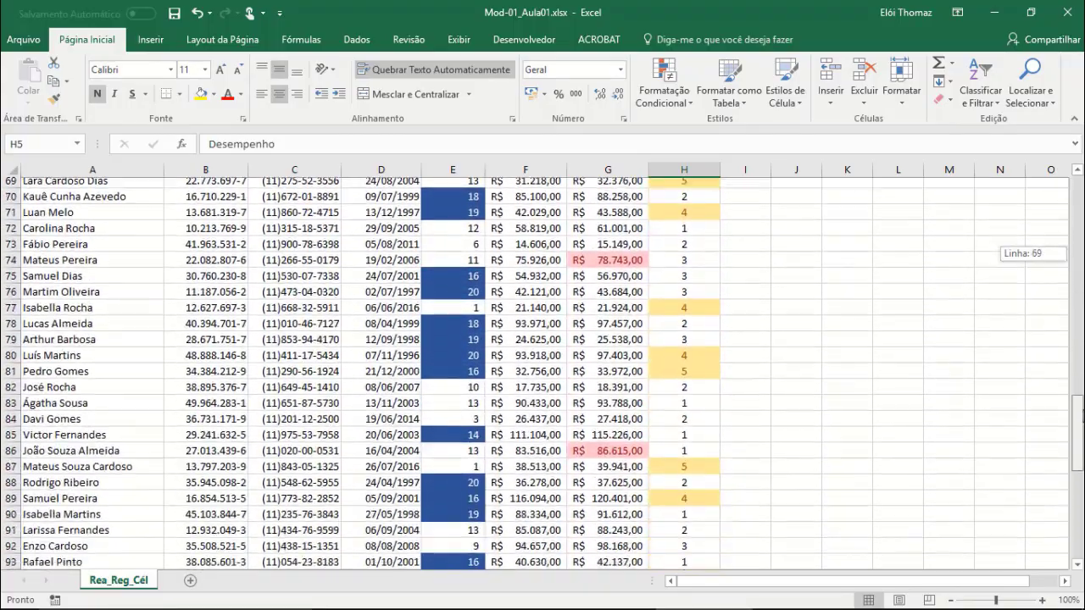
left_click_drag(1076, 411, 1078, 480)
scroll(658, 519, "up", 4)
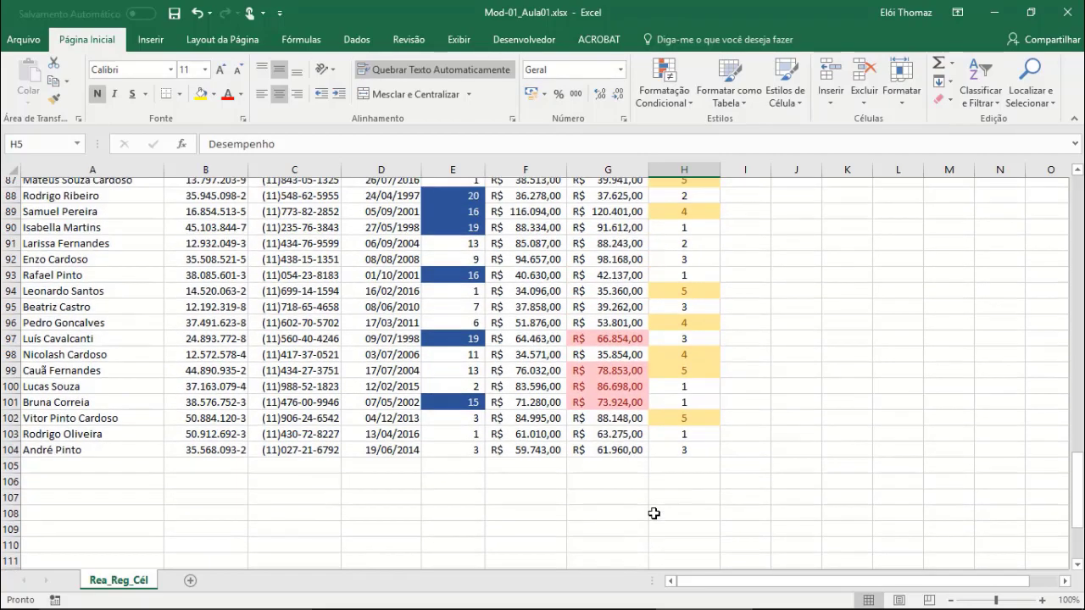
scroll(655, 512, "up", 11)
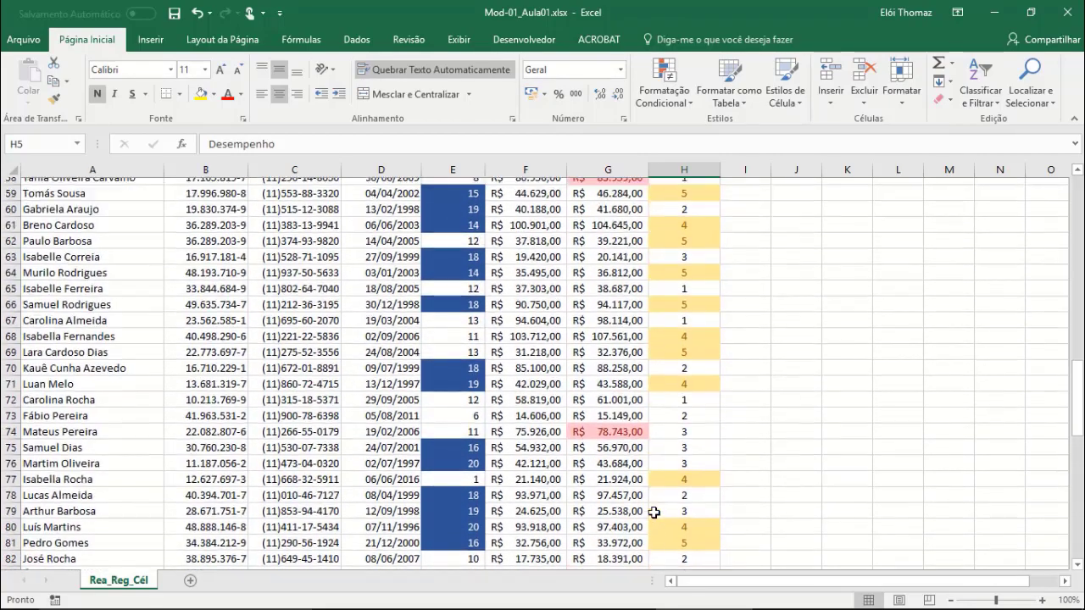
scroll(654, 513, "up", 15)
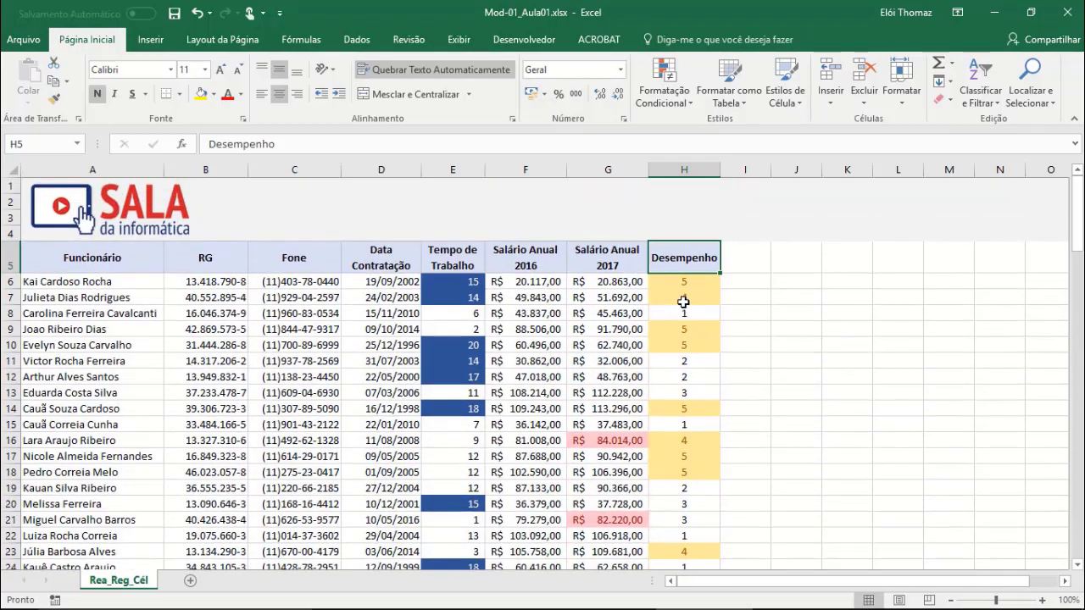
Test the Desempenho rule by setting cell H7 to 2, and restore its value to 4.
left_click(684, 298)
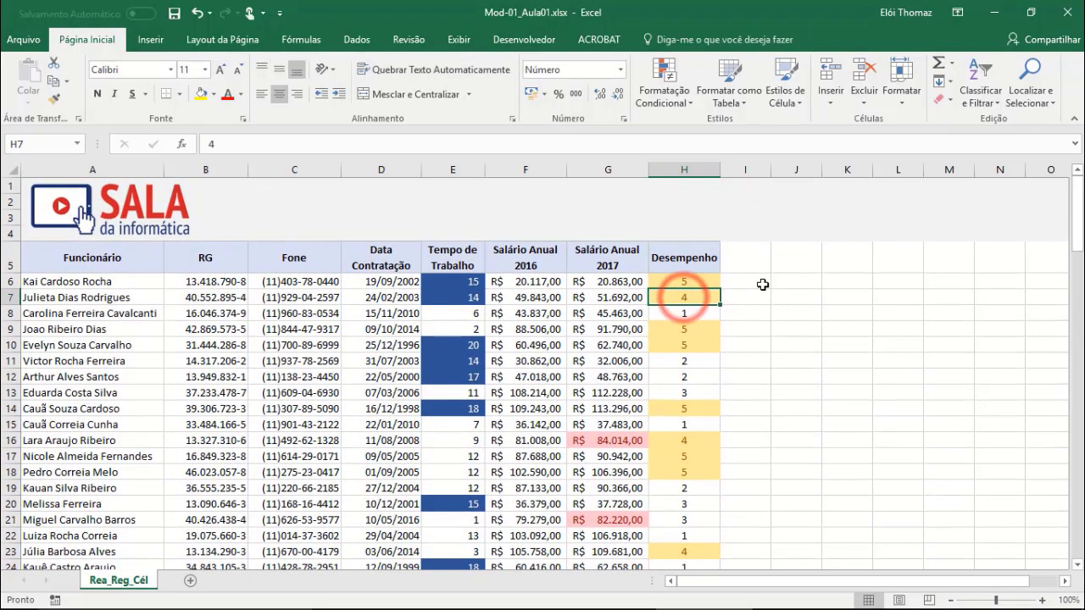
type("2")
key("Return")
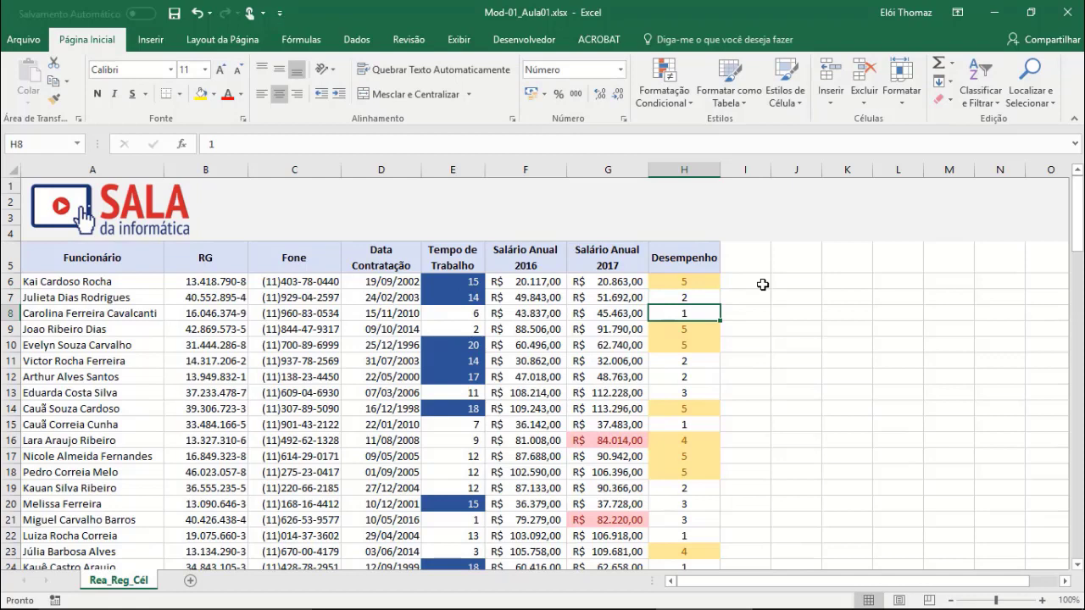
key("Up")
type("4")
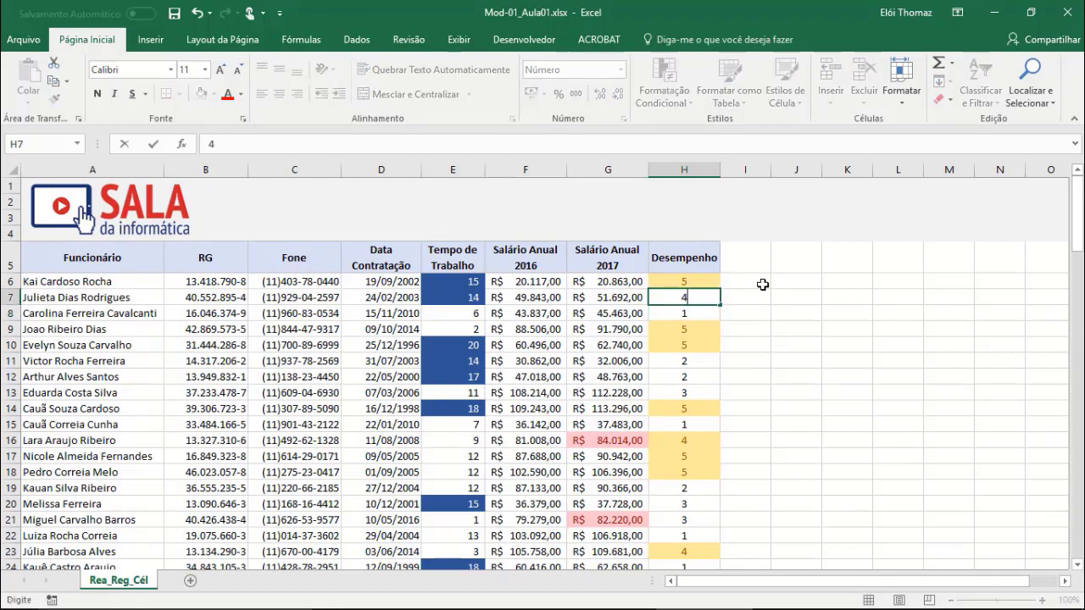
key("Return")
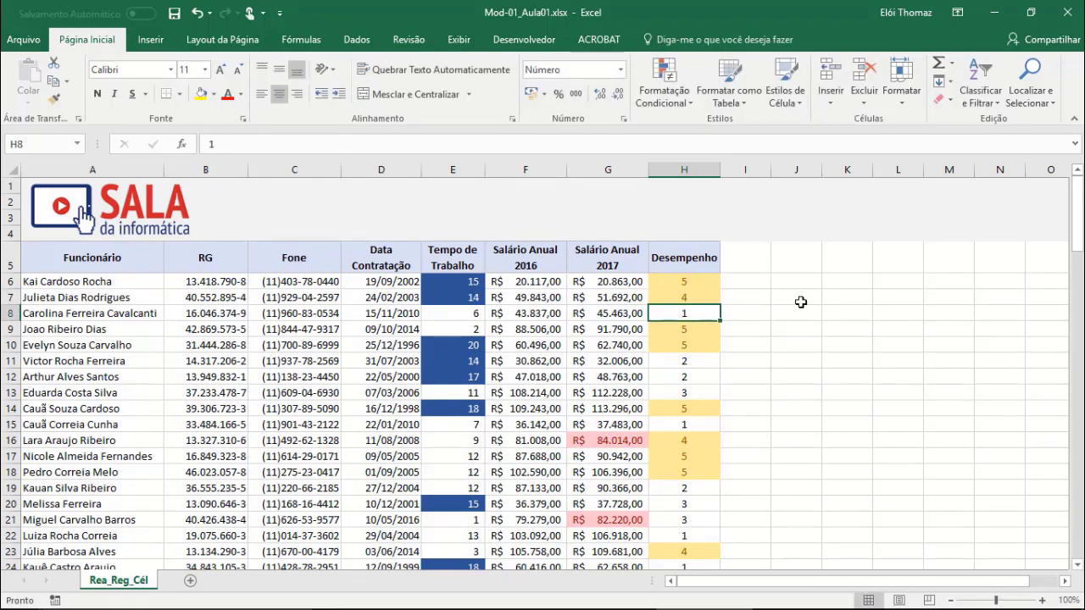